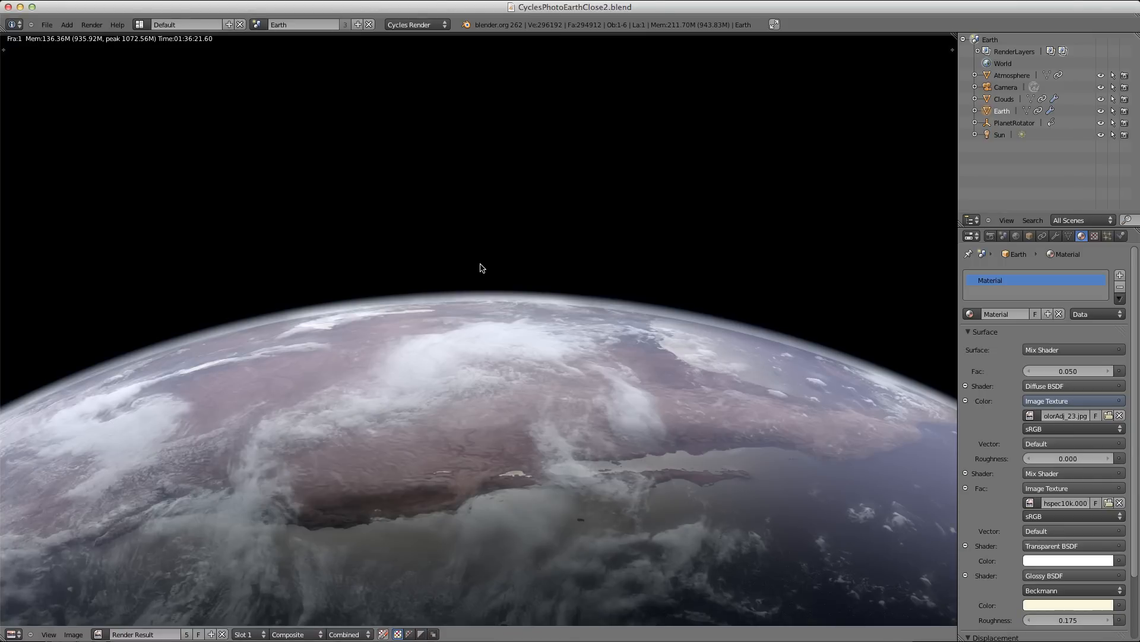
Append the LensFlare scene from lens_flare_cycles_v1.0.blend in the Blender/LensFlare folder on the PENDRAGON volume
{"action": "left_click", "coordinate": [47, 25]}
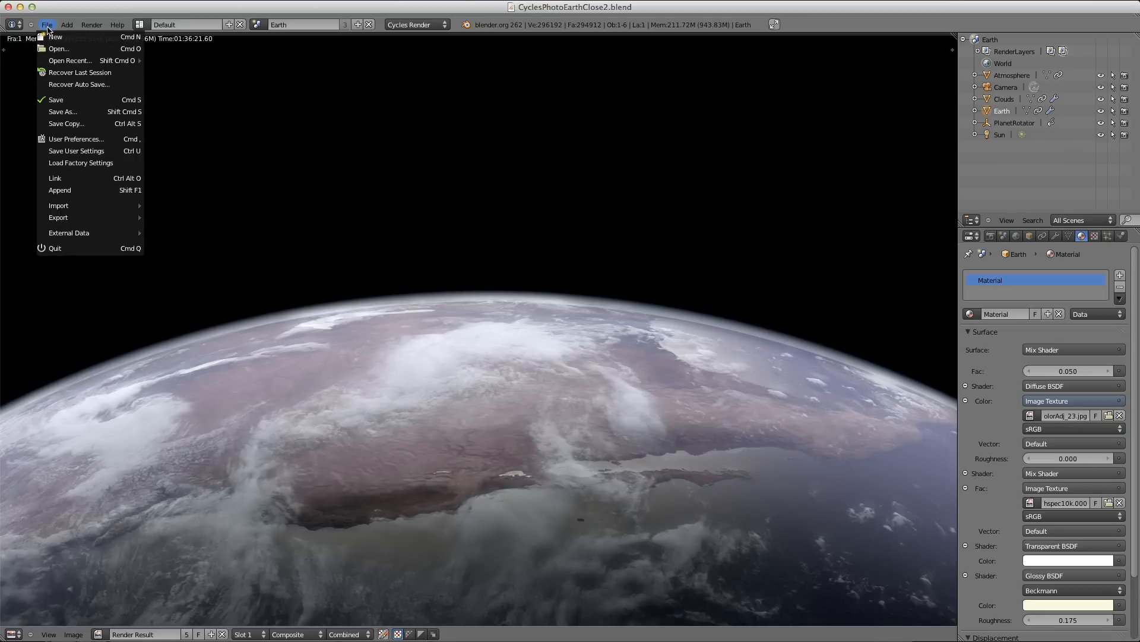
{"action": "left_click", "coordinate": [56, 189]}
{"action": "left_click", "coordinate": [49, 99]}
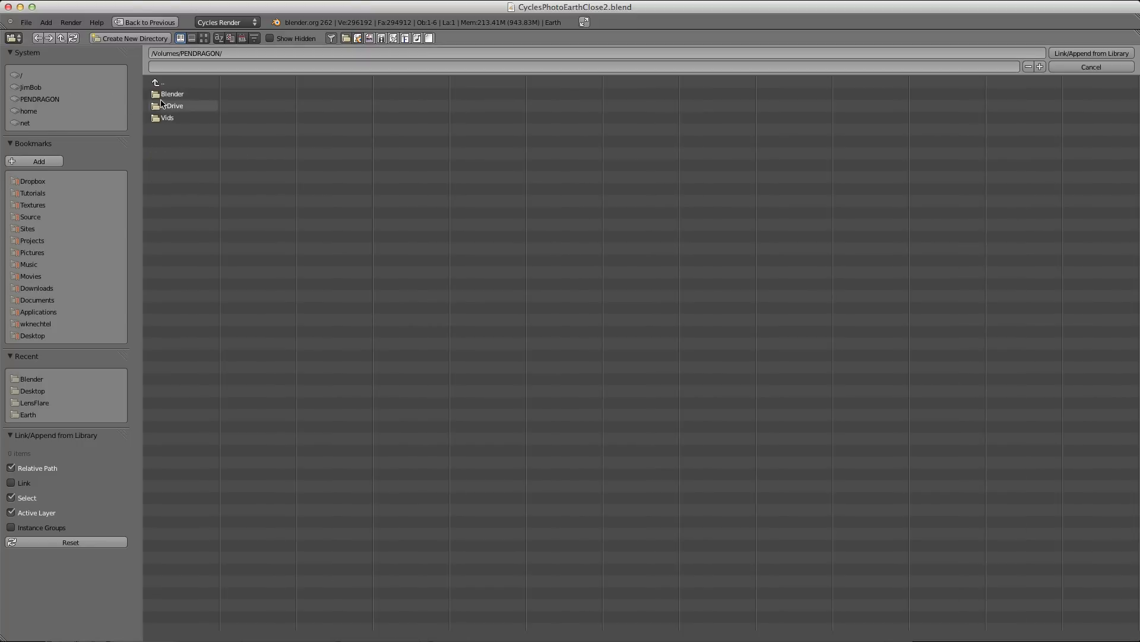
{"action": "left_click", "coordinate": [170, 94]}
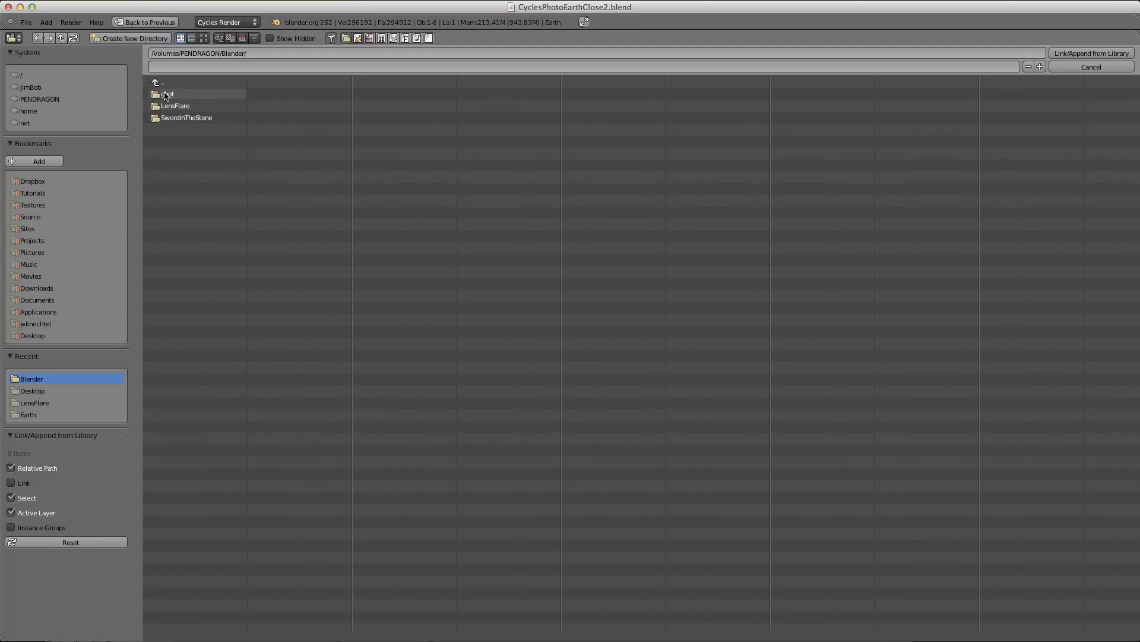
{"action": "left_click", "coordinate": [170, 106]}
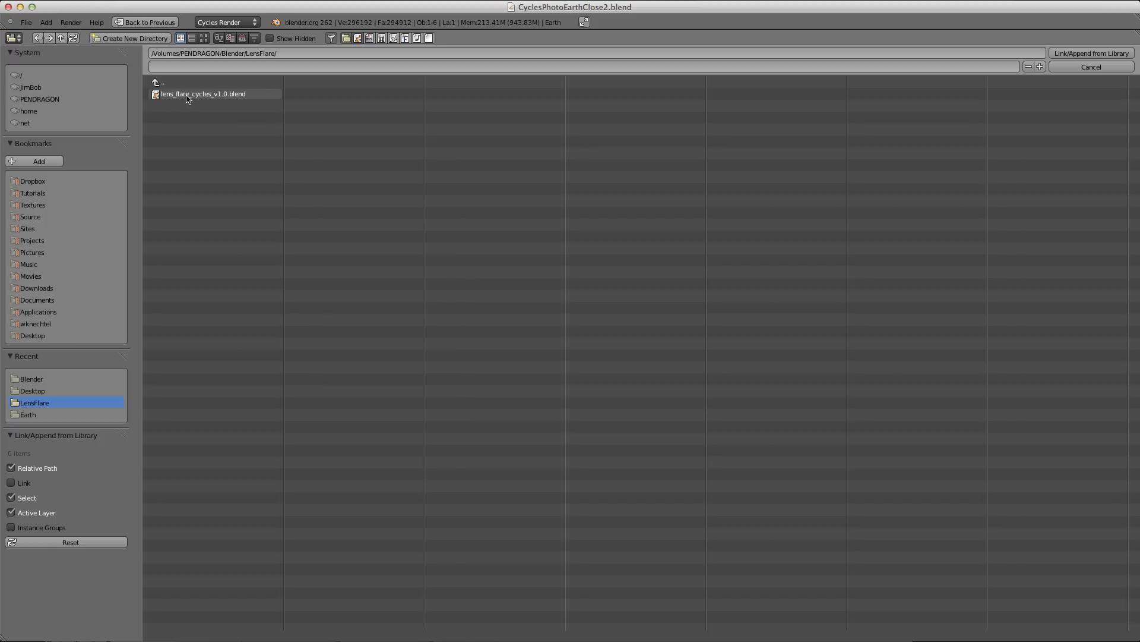
{"action": "left_click", "coordinate": [186, 95]}
{"action": "left_click", "coordinate": [181, 190]}
{"action": "left_click", "coordinate": [179, 95]}
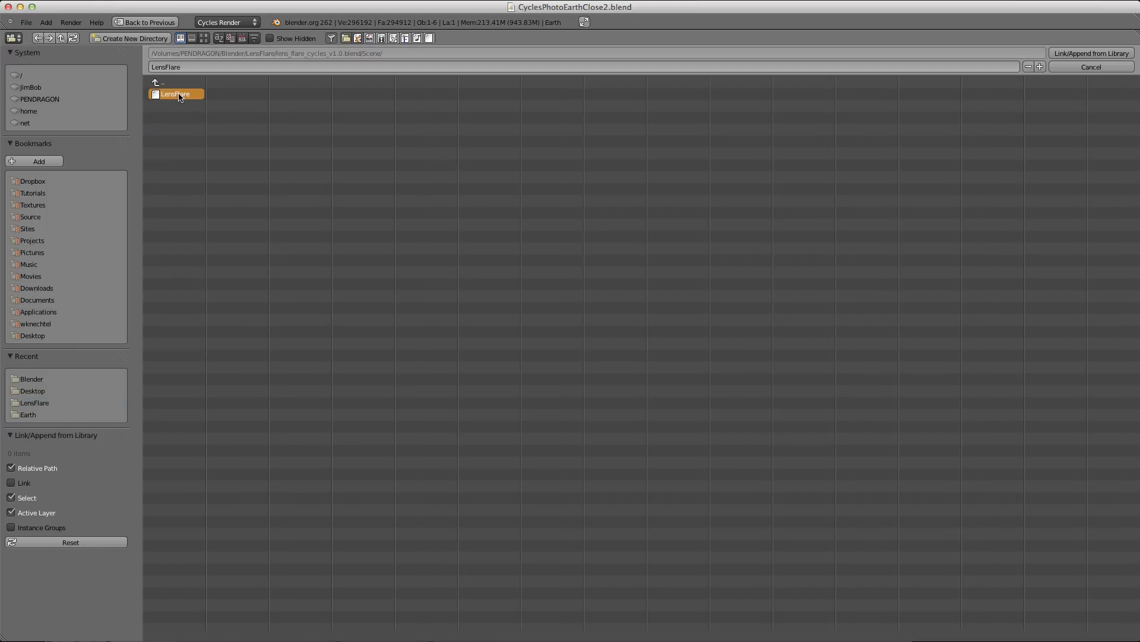
{"action": "left_click", "coordinate": [1087, 54]}
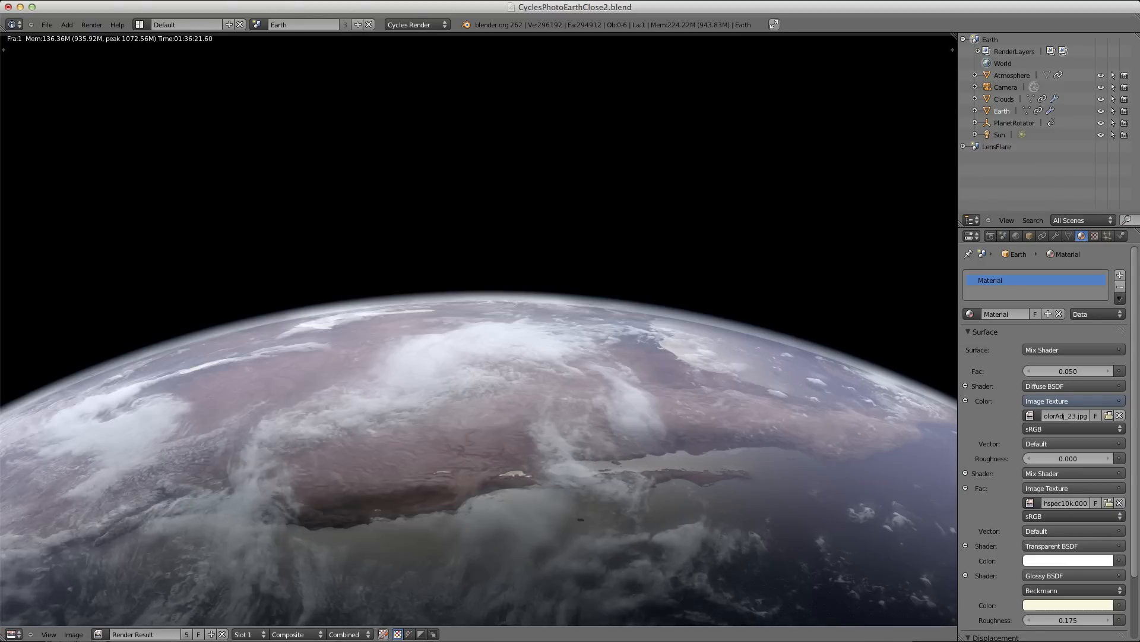
Switch the rendered image area to the Node Editor and bring the Color Balance, Composite and Viewer nodes into close view
{"action": "left_click", "coordinate": [13, 633]}
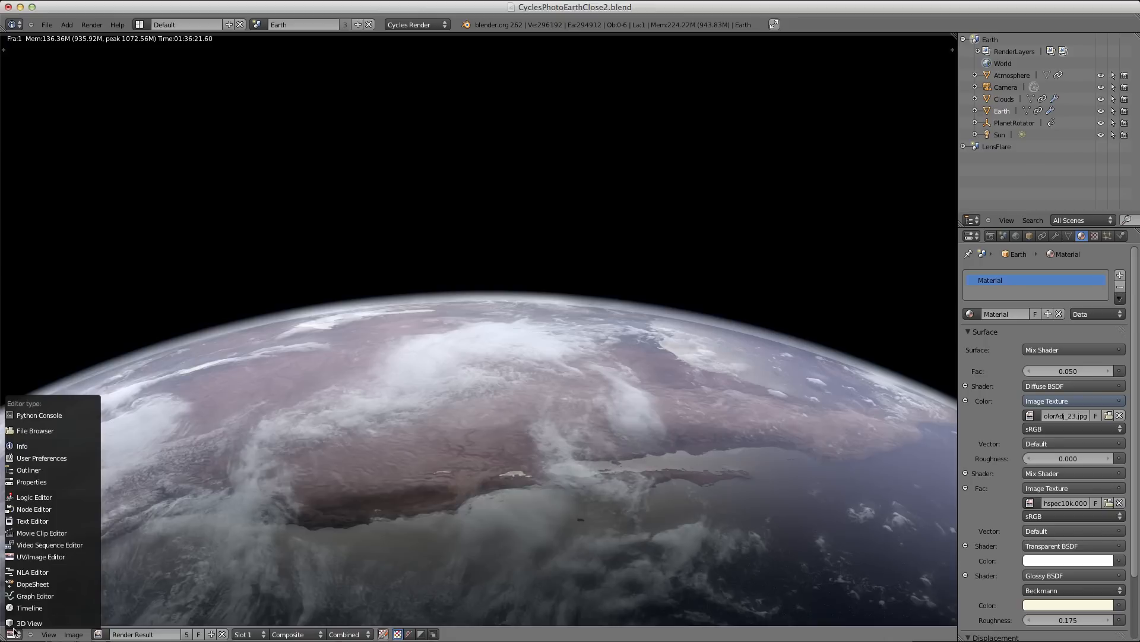
{"action": "left_click", "coordinate": [33, 509]}
{"action": "scroll", "coordinate": [597, 349], "scroll_direction": "down", "scroll_amount": 6}
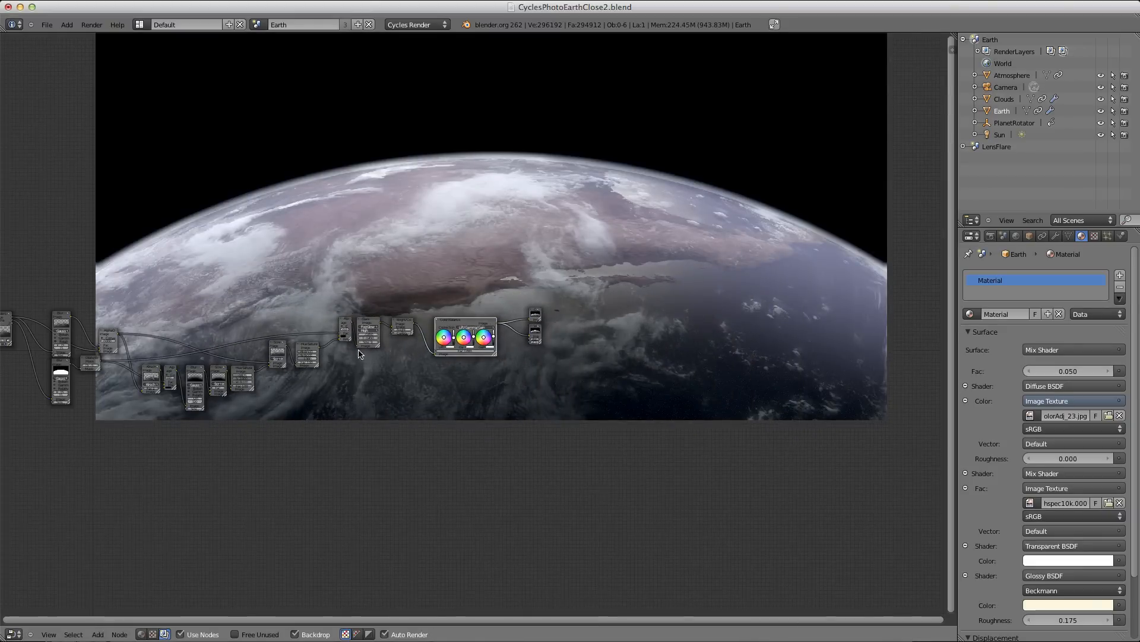
{"action": "middle_click_drag", "start_coordinate": [345, 357], "coordinate": [462, 450]}
{"action": "scroll", "coordinate": [592, 436], "scroll_direction": "up", "scroll_amount": 5}
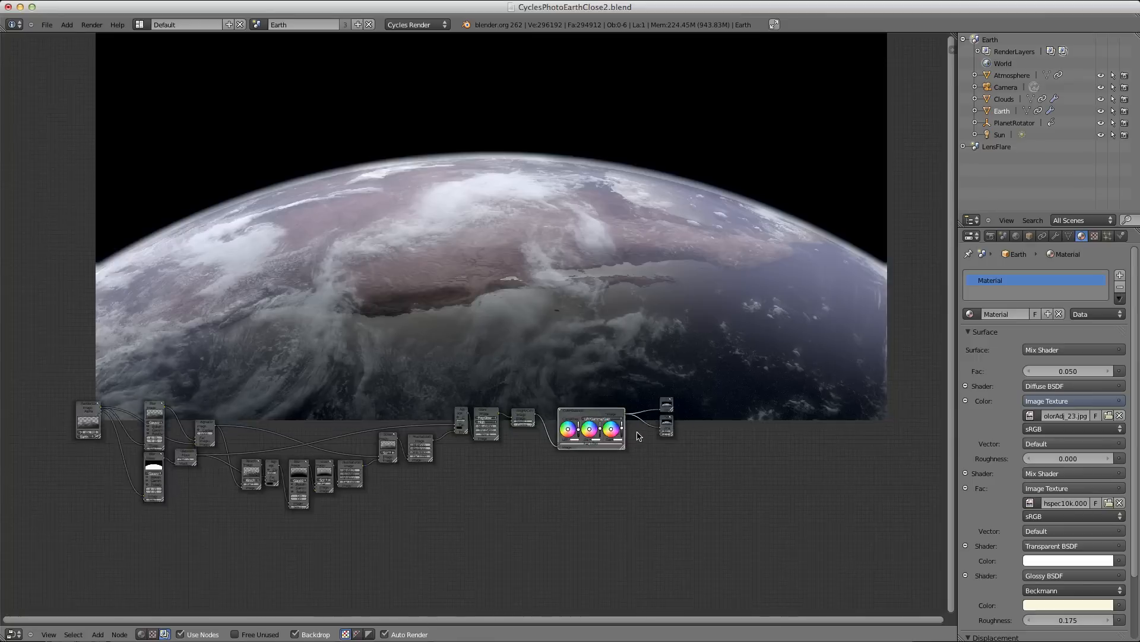
{"action": "middle_click_drag", "start_coordinate": [738, 458], "coordinate": [530, 295]}
{"action": "scroll", "coordinate": [534, 358], "scroll_direction": "up", "scroll_amount": 3}
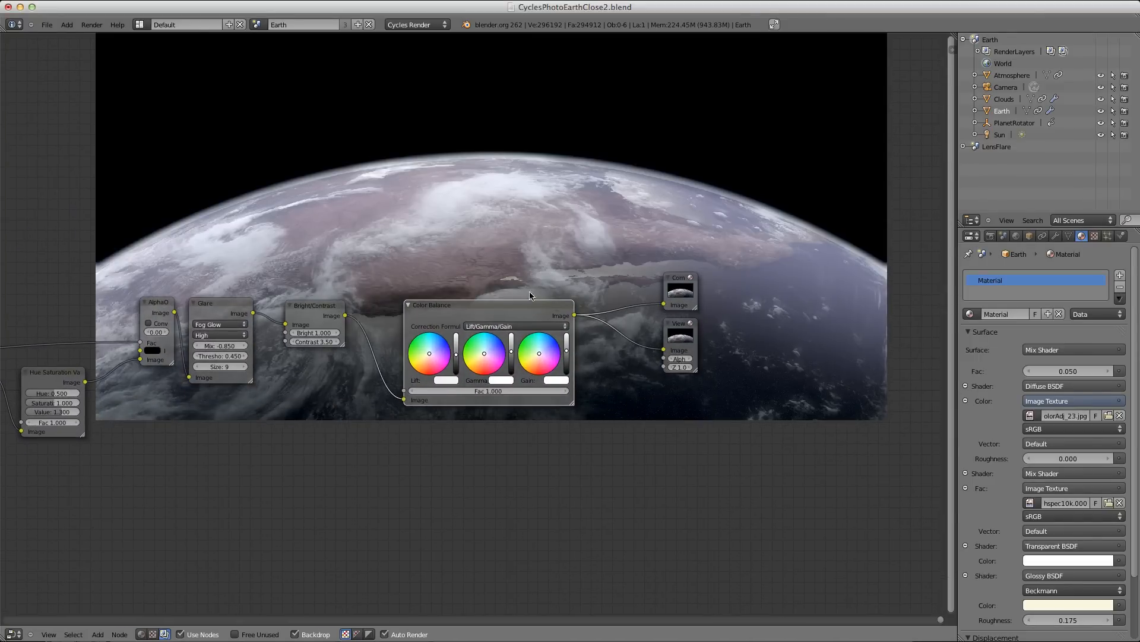
Add the LensFlareNG group node and insert it between the Color Balance and Viewer nodes, feeding its Underlying Image input
{"action": "left_click", "coordinate": [257, 24]}
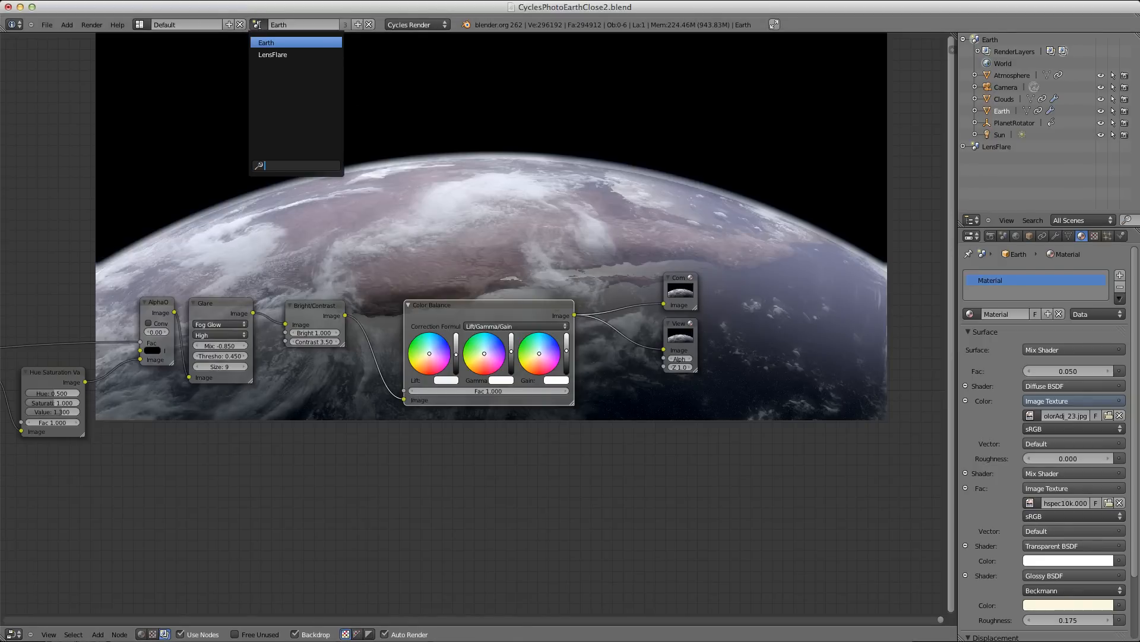
{"action": "left_click", "coordinate": [96, 634]}
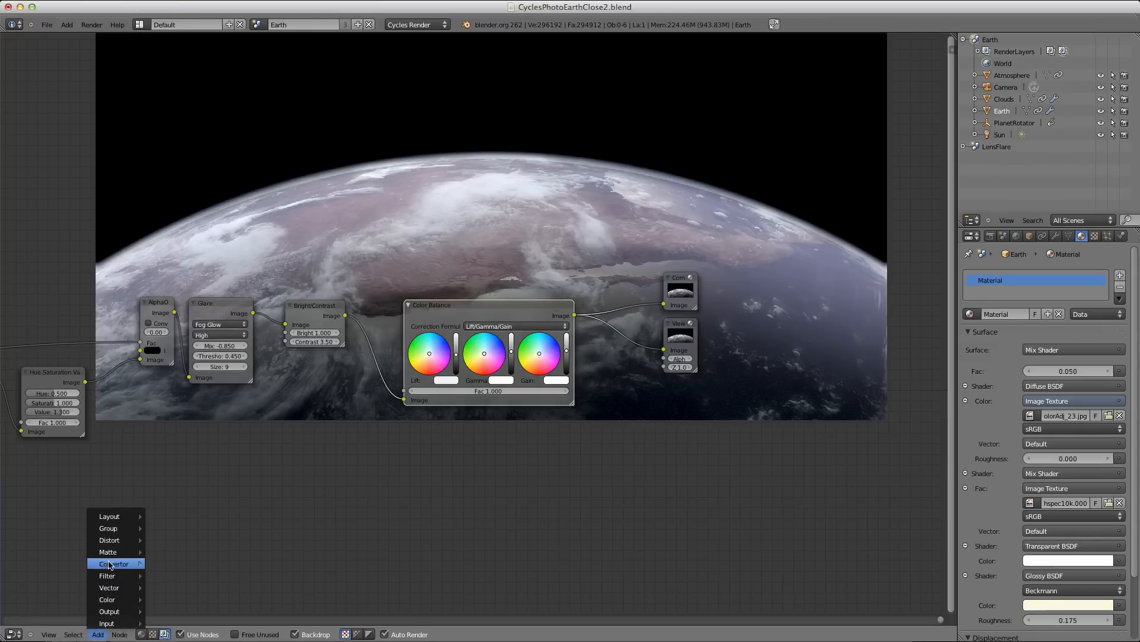
{"action": "mouse_move", "coordinate": [114, 528]}
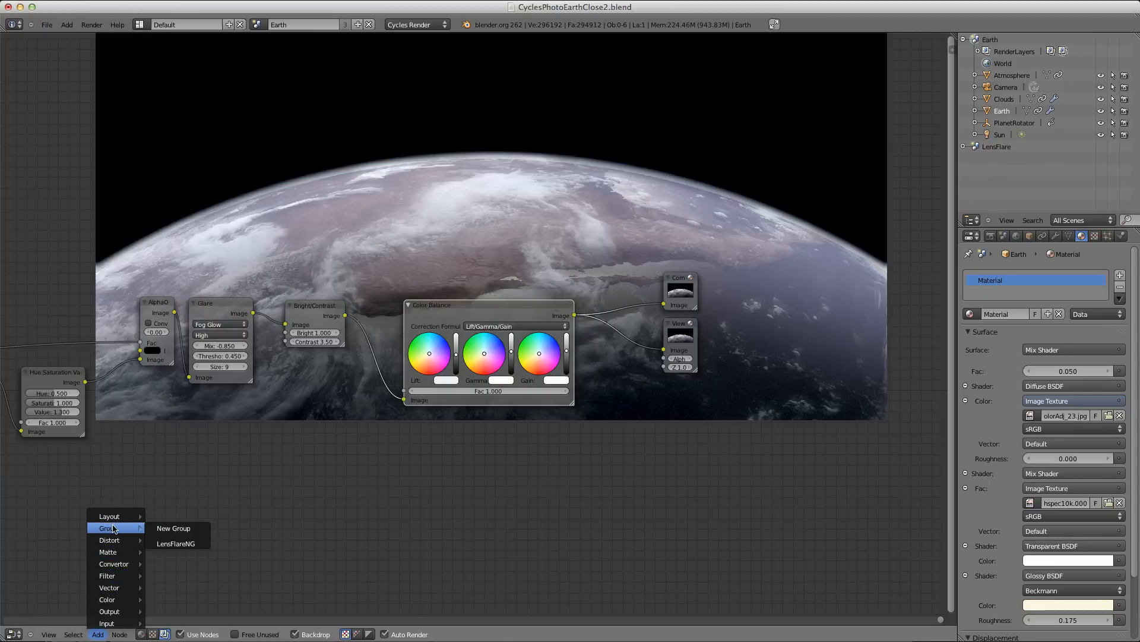
{"action": "left_click", "coordinate": [171, 546]}
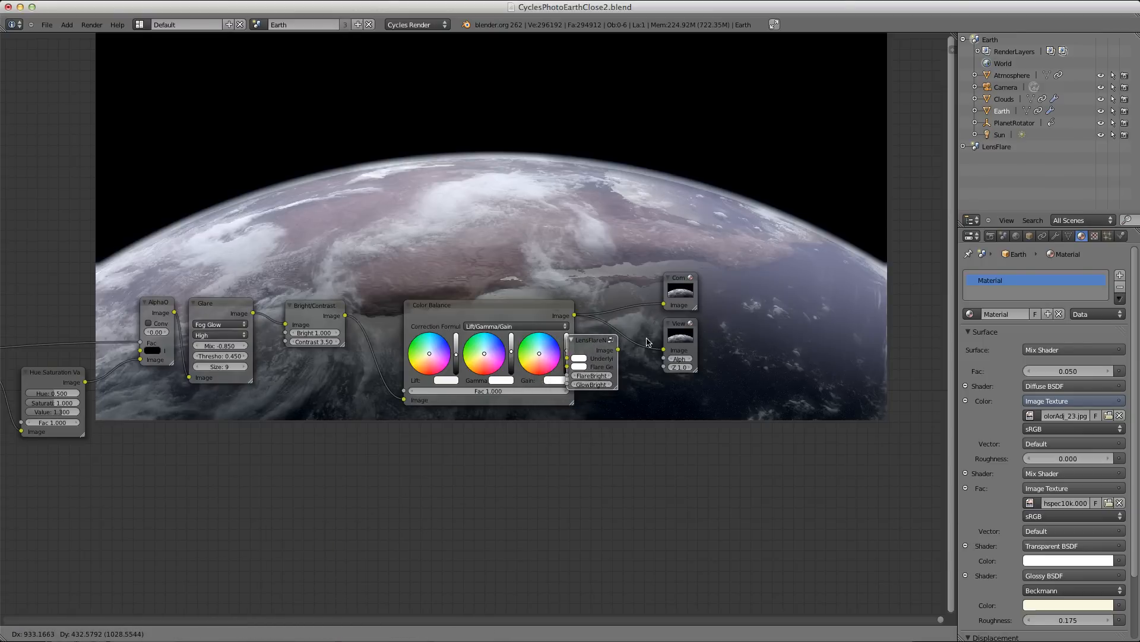
{"action": "left_click", "coordinate": [676, 338]}
{"action": "left_click_drag", "start_coordinate": [679, 334], "coordinate": [740, 354]}
{"action": "left_click_drag", "start_coordinate": [605, 382], "coordinate": [636, 383]}
Move the LensFlareNG and Viewer nodes farther from the Color Balance node to make room for another input node
{"action": "scroll", "coordinate": [636, 401], "scroll_direction": "up", "scroll_amount": 5}
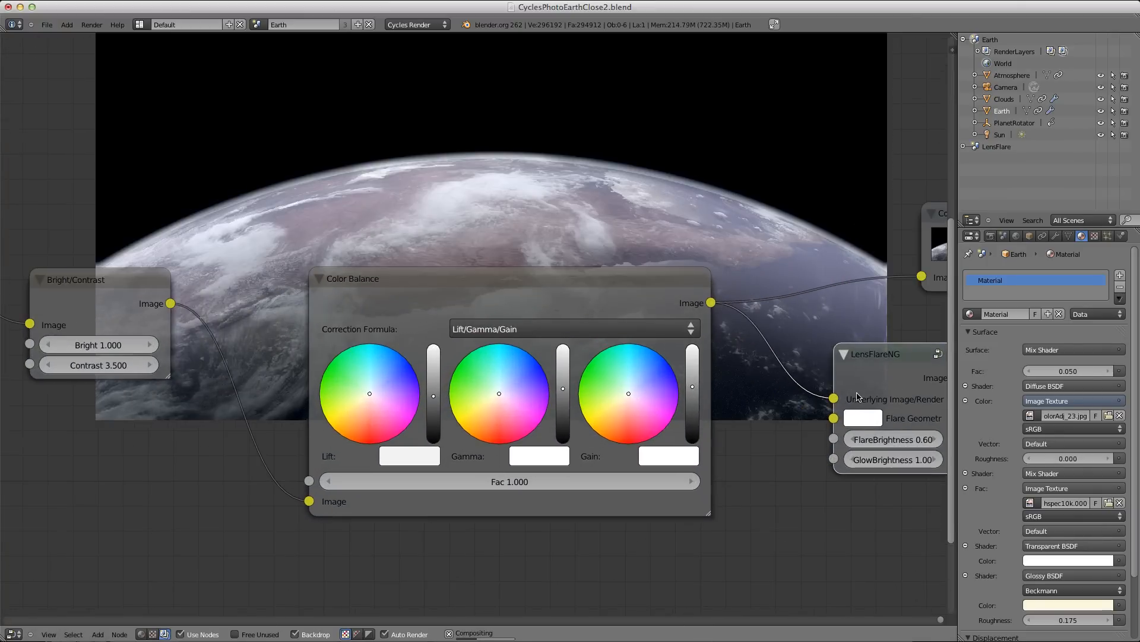
{"action": "scroll", "coordinate": [590, 372], "scroll_direction": "right", "scroll_amount": 3}
{"action": "scroll", "coordinate": [618, 389], "scroll_direction": "up", "scroll_amount": 2}
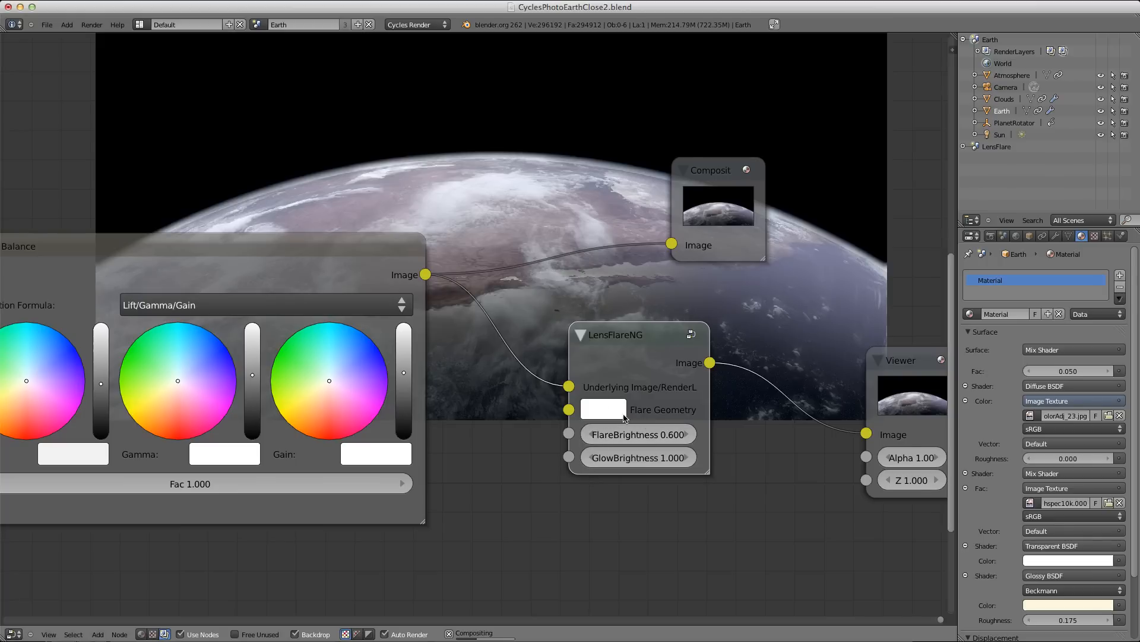
{"action": "scroll", "coordinate": [561, 344], "scroll_direction": "down", "scroll_amount": 3}
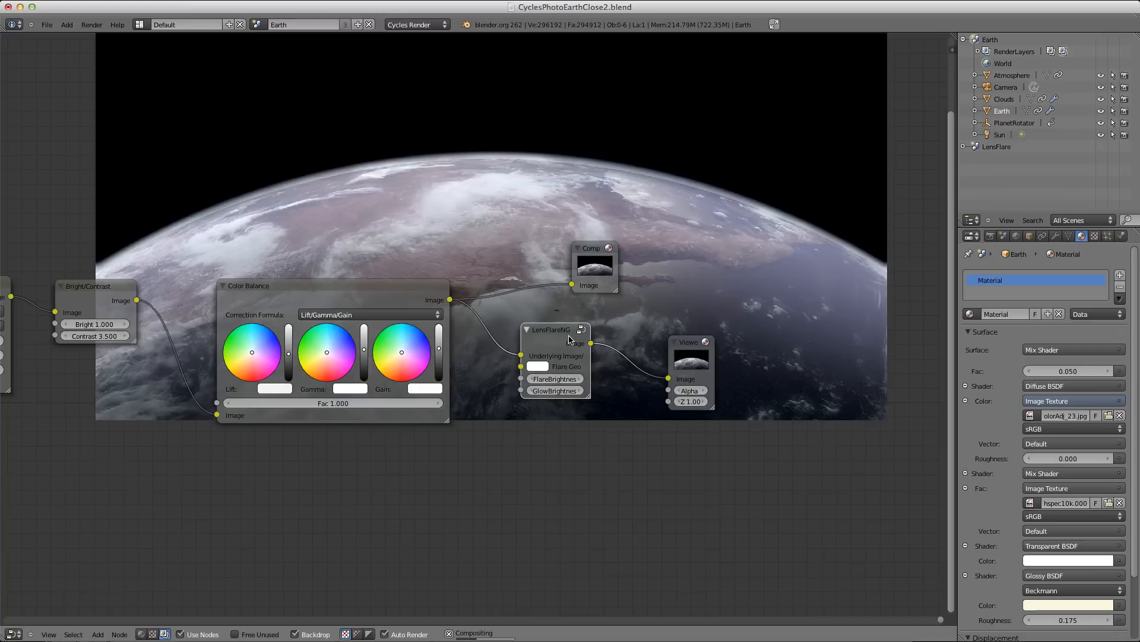
{"action": "left_click", "coordinate": [686, 345]}
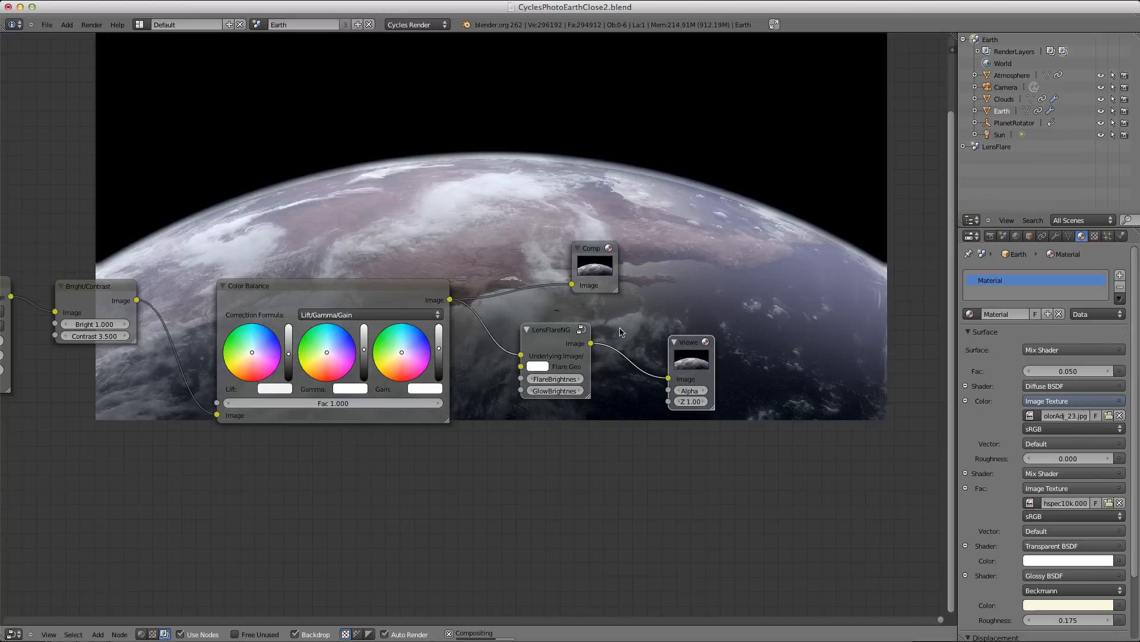
{"action": "key", "text": "g"}
{"action": "left_click", "coordinate": [725, 389]}
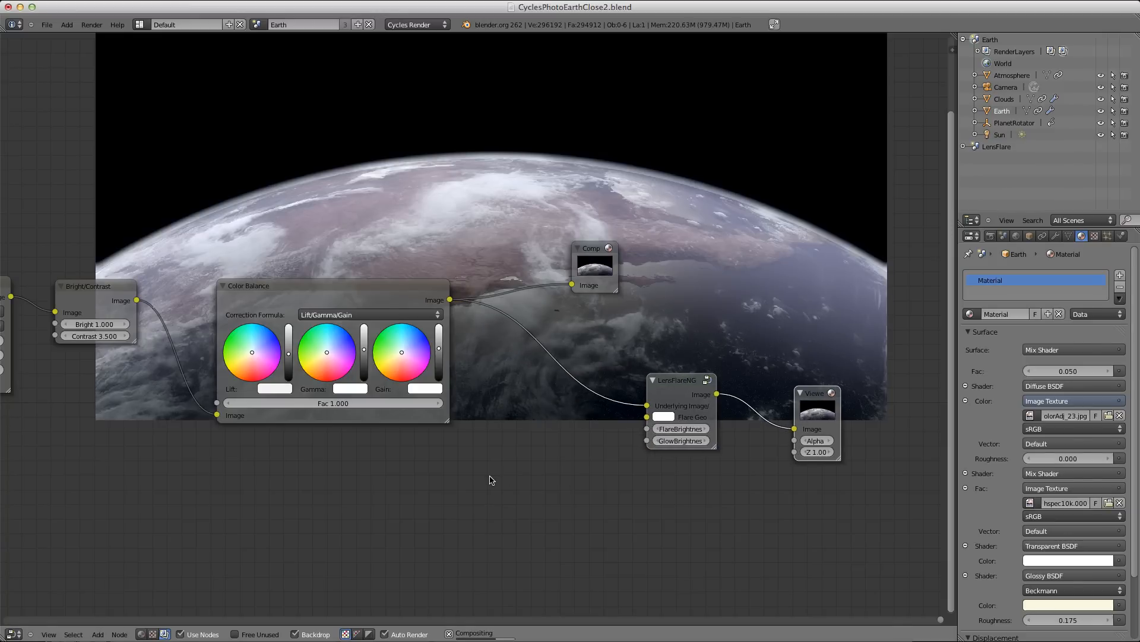
Add a Render Layers node using the LensFlare scene and connect its Image output to LensFlareNG's Flare Geometry input
{"action": "key", "text": "shift+a"}
{"action": "mouse_move", "coordinate": [485, 456]}
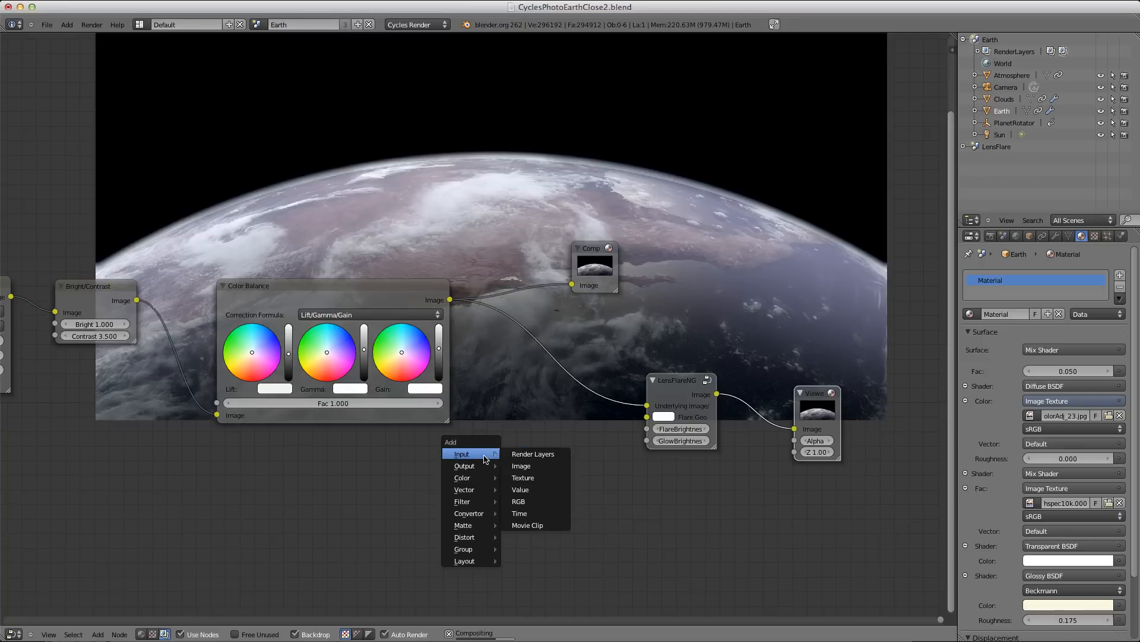
{"action": "left_click", "coordinate": [533, 454]}
{"action": "left_click", "coordinate": [525, 488]}
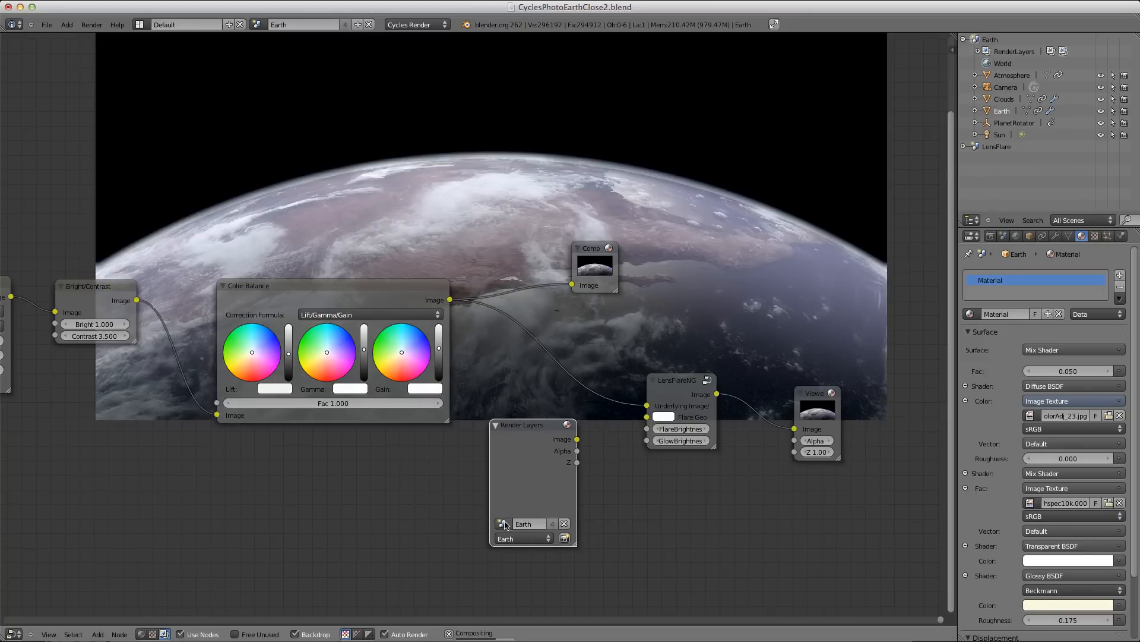
{"action": "left_click", "coordinate": [502, 523]}
{"action": "left_click", "coordinate": [518, 411]}
{"action": "left_click_drag", "start_coordinate": [577, 439], "coordinate": [643, 419]}
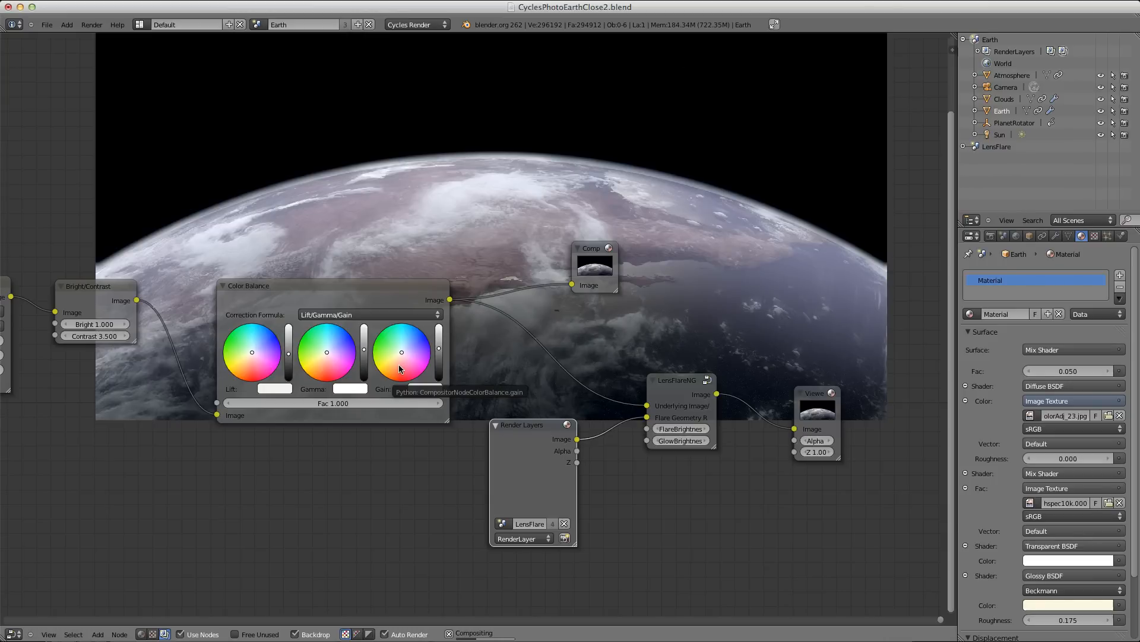
Change the node area to a 3D View and make LensFlare the active scene
{"action": "left_click", "coordinate": [14, 633]}
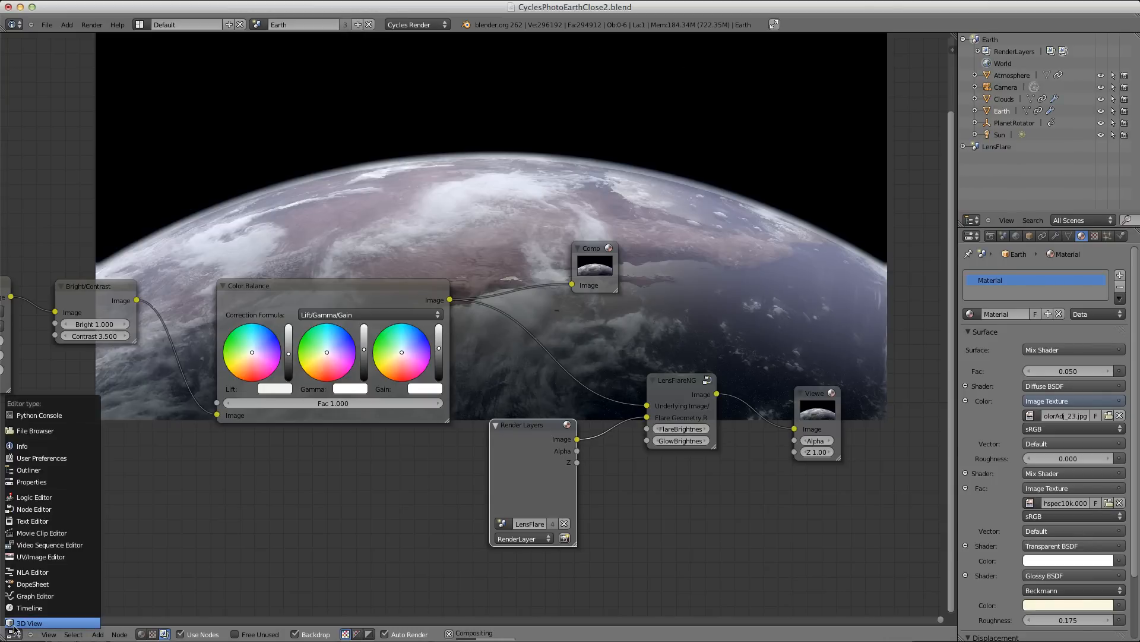
{"action": "left_click", "coordinate": [18, 623]}
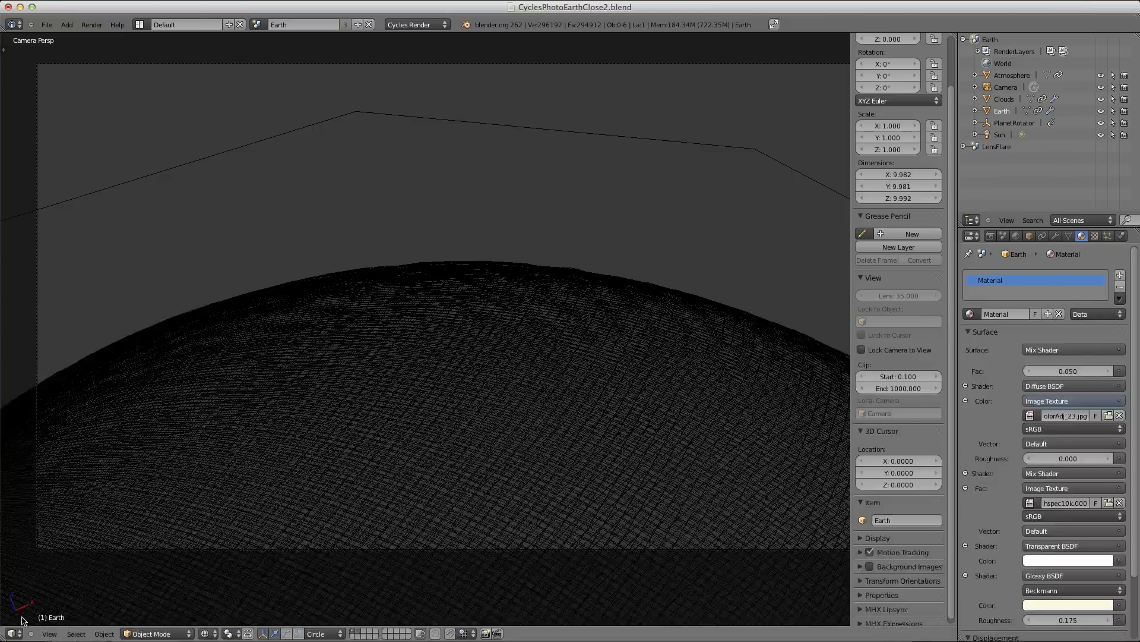
{"action": "left_click", "coordinate": [257, 24]}
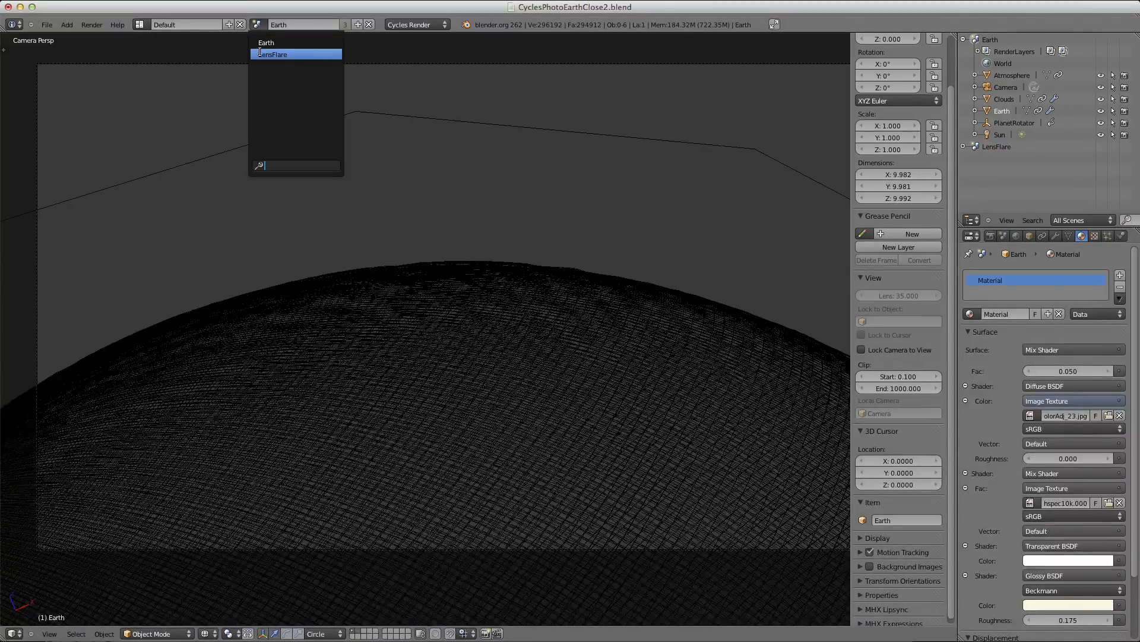
{"action": "left_click", "coordinate": [262, 53]}
Examine the hexagonal lens flare rig from the camera, from the right side and from an oblique angle
{"action": "scroll", "coordinate": [662, 190], "scroll_direction": "down", "scroll_amount": 3}
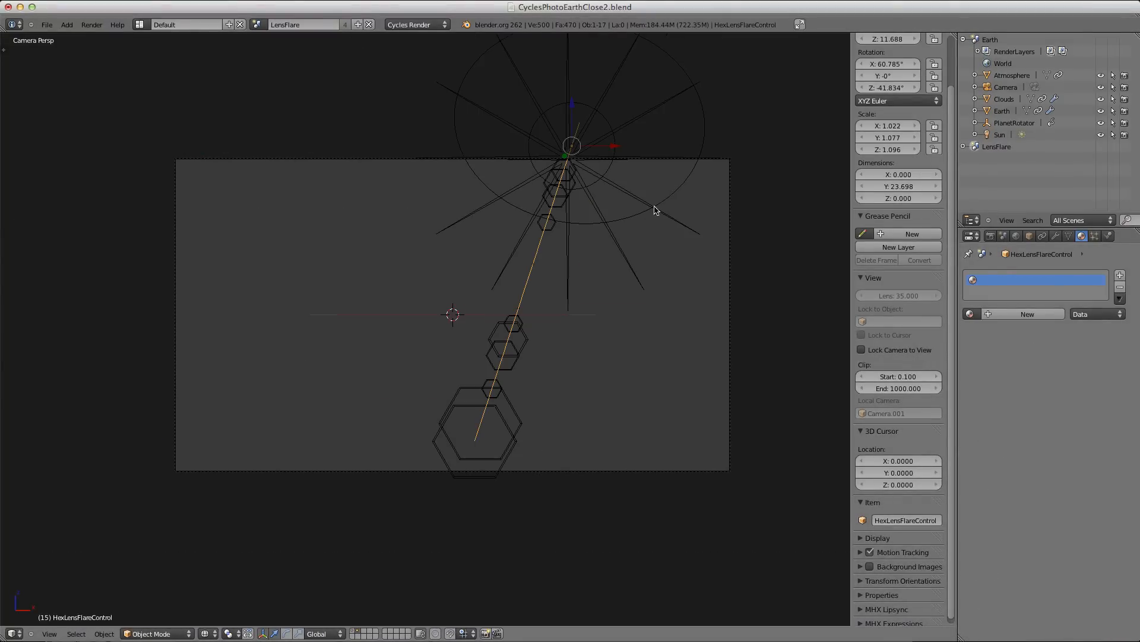
{"action": "middle_click_drag", "start_coordinate": [637, 230], "coordinate": [604, 242], "text": "shift"}
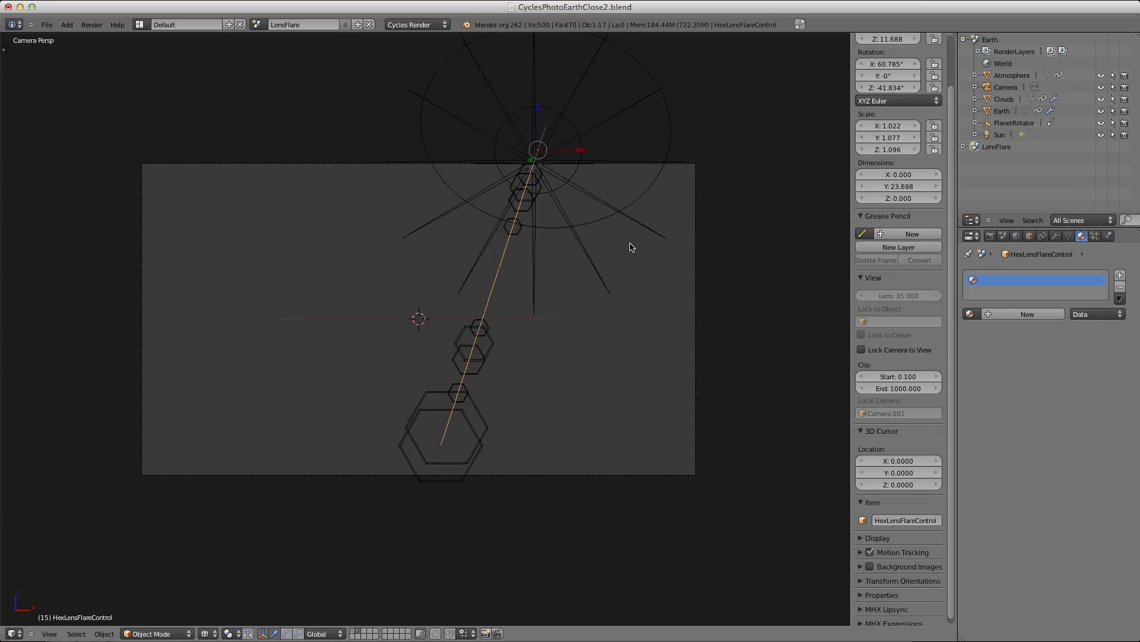
{"action": "key", "text": "KP_3"}
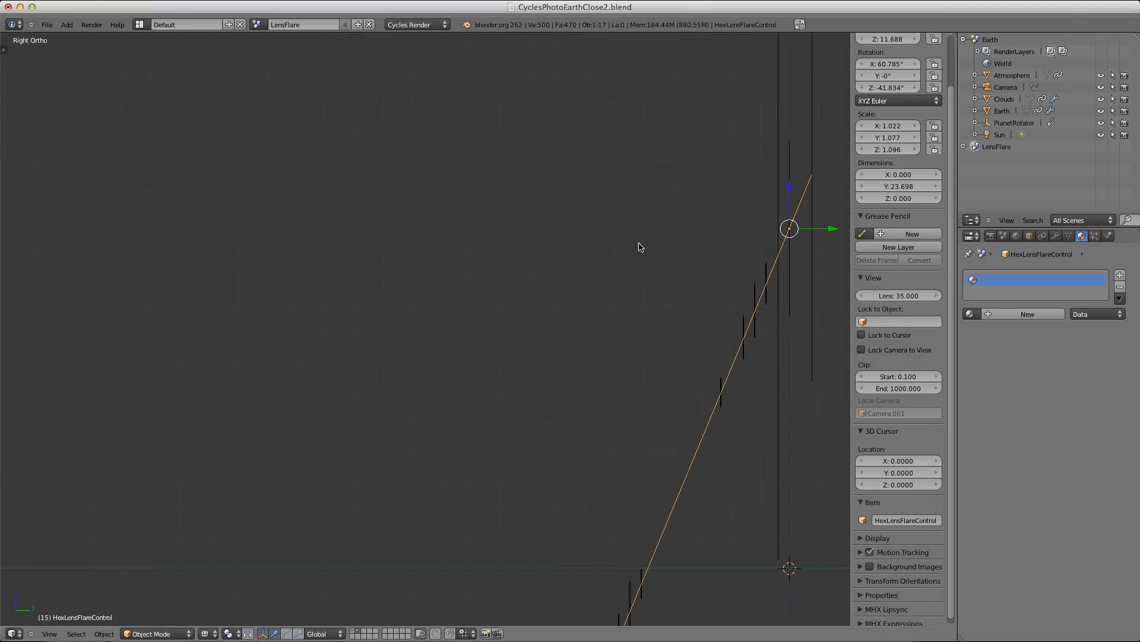
{"action": "scroll", "coordinate": [661, 253], "scroll_direction": "down", "scroll_amount": 2}
{"action": "middle_click_drag", "start_coordinate": [563, 409], "coordinate": [554, 362], "text": "shift"}
{"action": "scroll", "coordinate": [555, 344], "scroll_direction": "up", "scroll_amount": 4}
{"action": "scroll", "coordinate": [606, 249], "scroll_direction": "down", "scroll_amount": 3}
{"action": "middle_click_drag", "start_coordinate": [606, 248], "coordinate": [471, 402]}
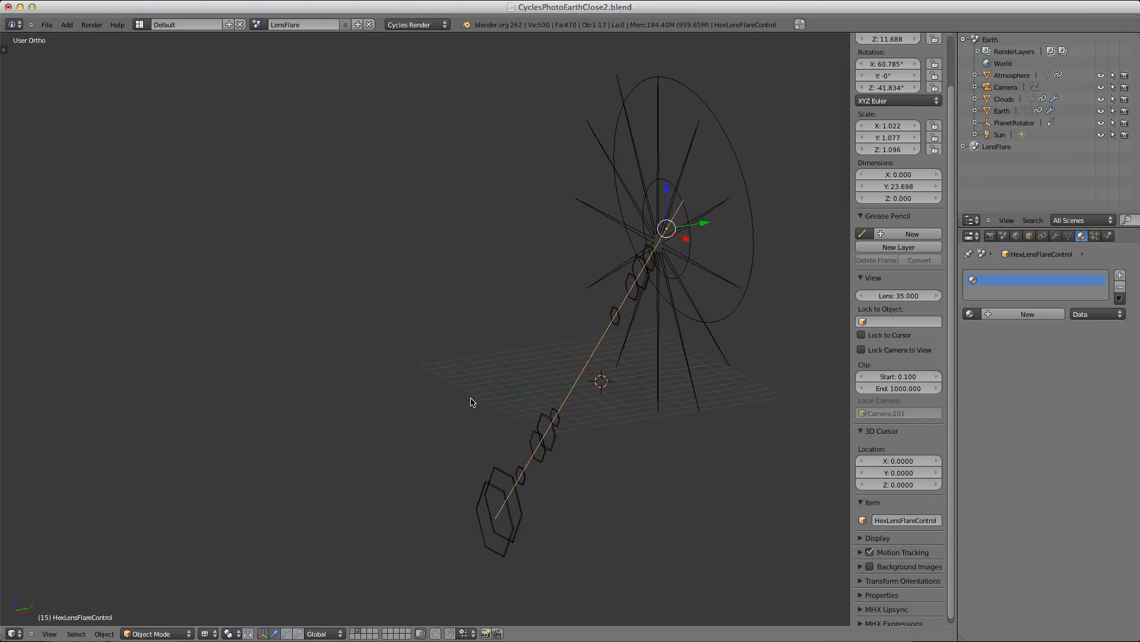
Inspect the individual flare elements by selecting the sun disc, the star, the large disc and the first small hexagon in turn
{"action": "right_click", "coordinate": [686, 214]}
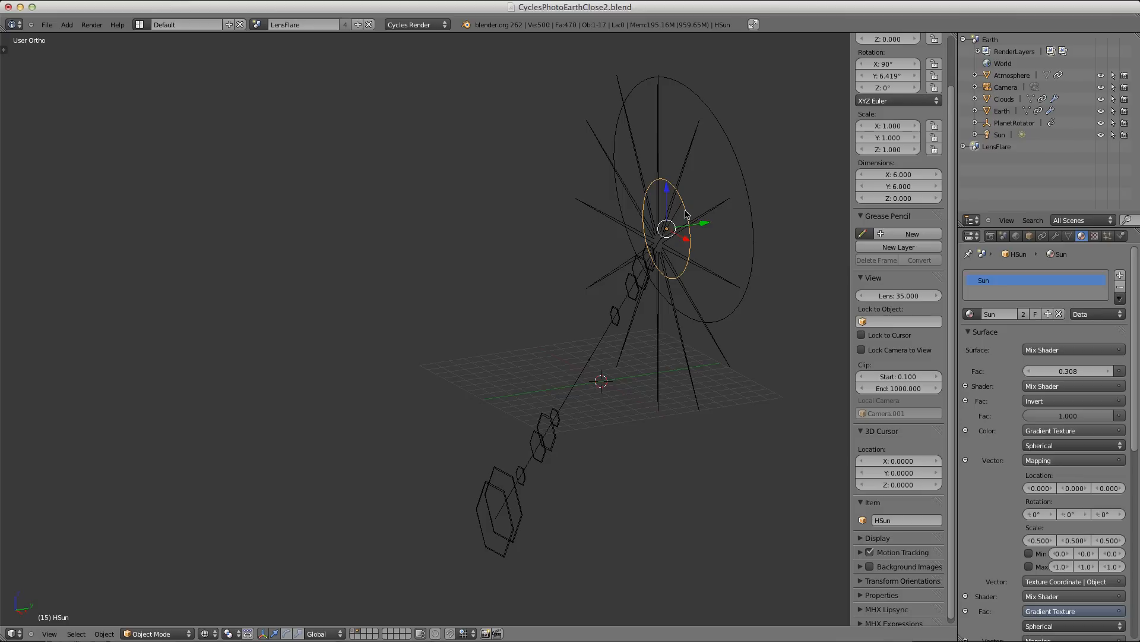
{"action": "right_click", "coordinate": [689, 164]}
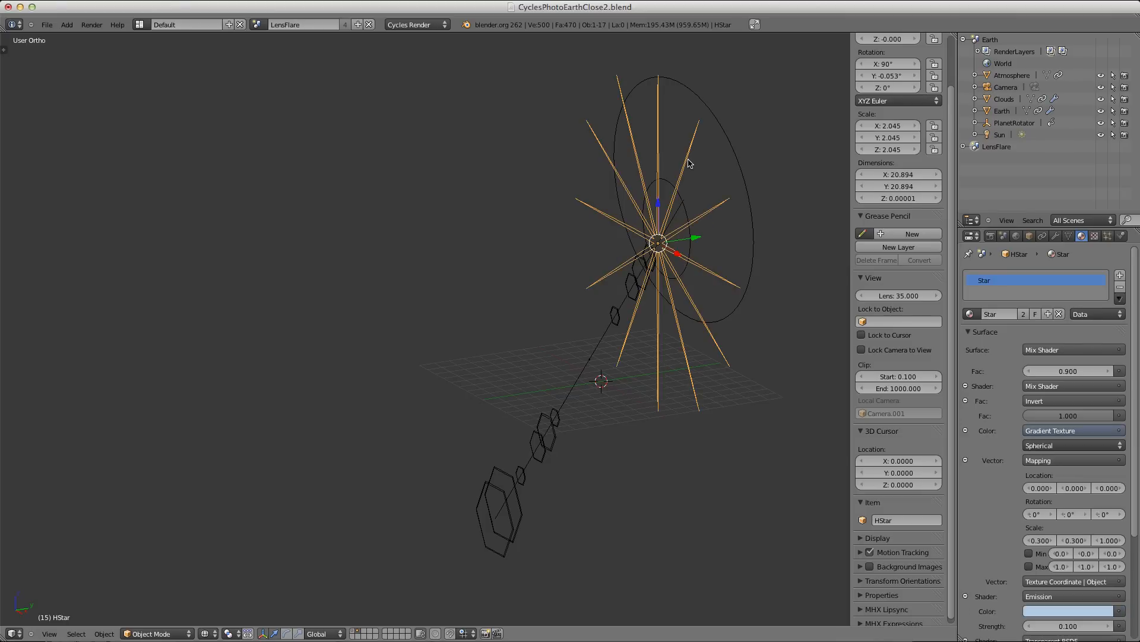
{"action": "right_click", "coordinate": [745, 173]}
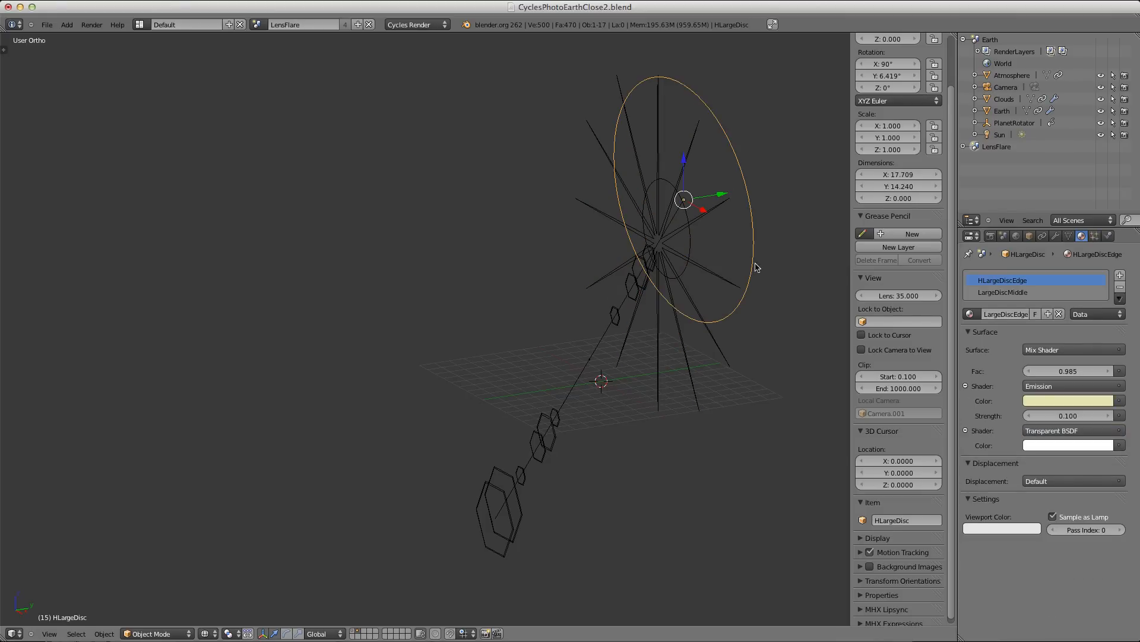
{"action": "right_click", "coordinate": [653, 259]}
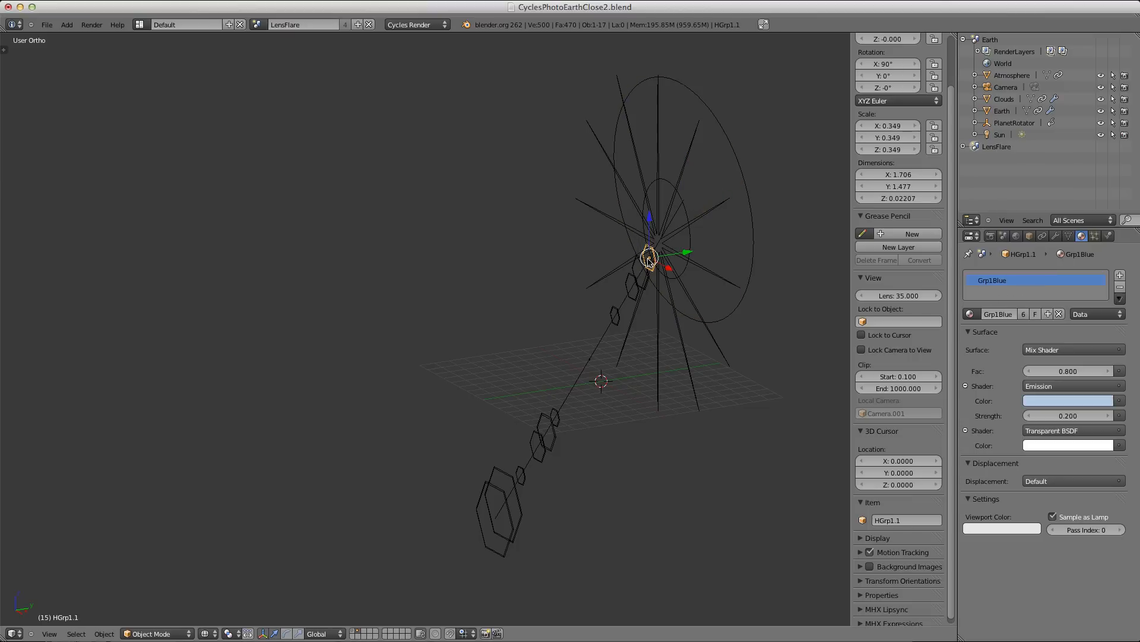
Select the HexLensFlareControl line and expand the LensFlare scene in the outliner to show its objects
{"action": "right_click", "coordinate": [575, 378]}
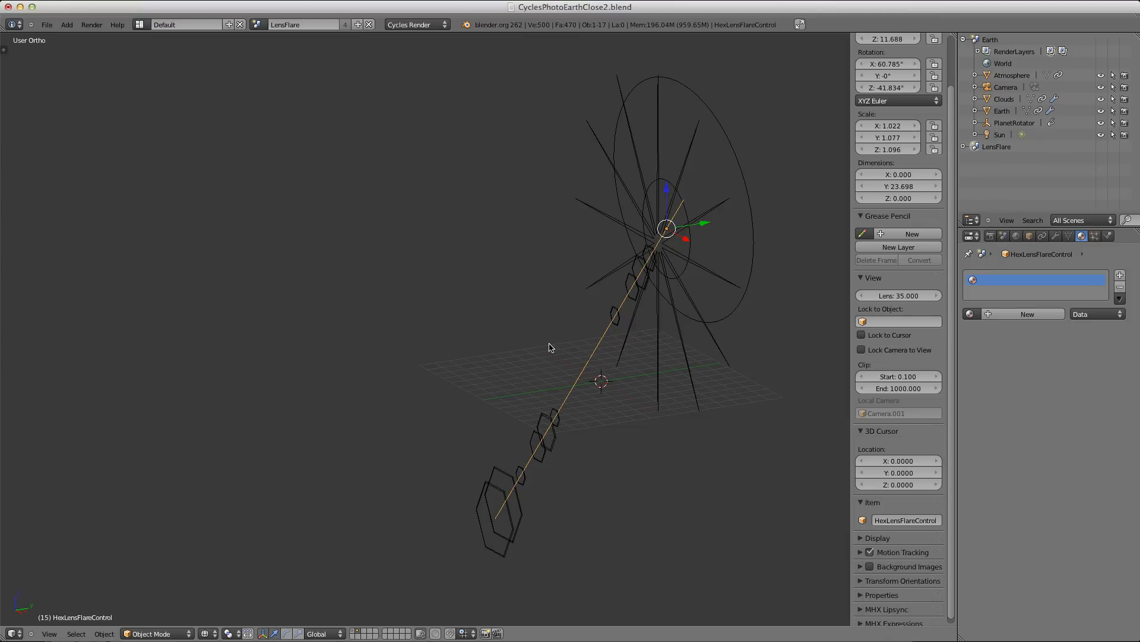
{"action": "left_click", "coordinate": [962, 146]}
{"action": "scroll", "coordinate": [1035, 134], "scroll_direction": "down", "scroll_amount": 1}
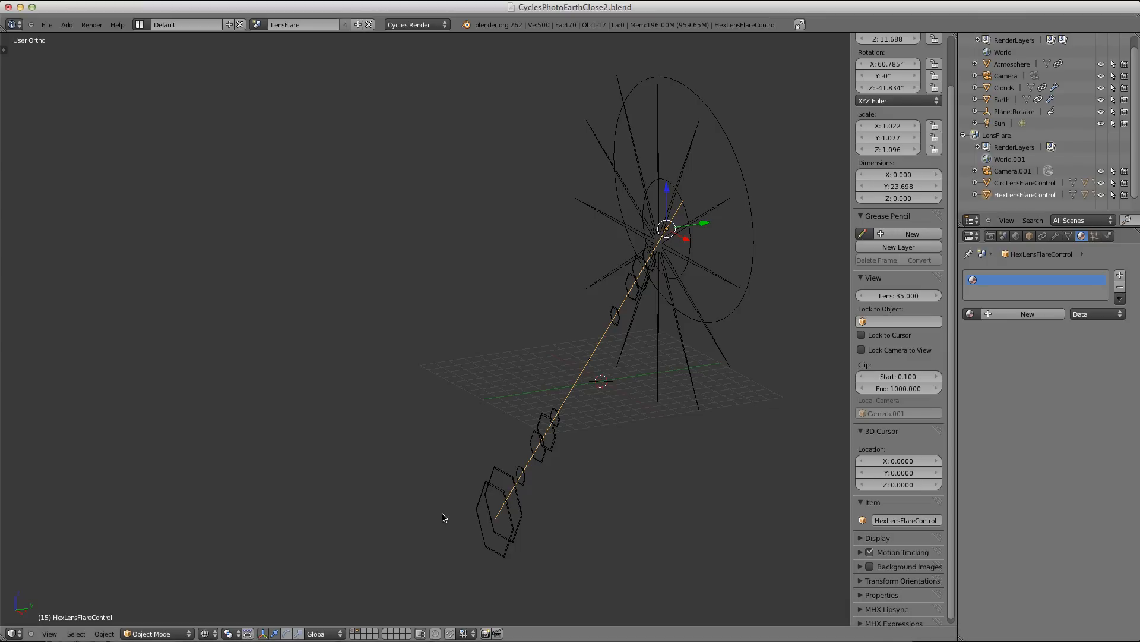
Examine the lens flare rigs on the first and second layers from oblique angles, and return to the camera view
{"action": "left_click", "coordinate": [354, 633]}
{"action": "middle_click_drag", "start_coordinate": [425, 464], "coordinate": [462, 490]}
{"action": "middle_click_drag", "start_coordinate": [429, 503], "coordinate": [402, 537]}
{"action": "left_click", "coordinate": [360, 633]}
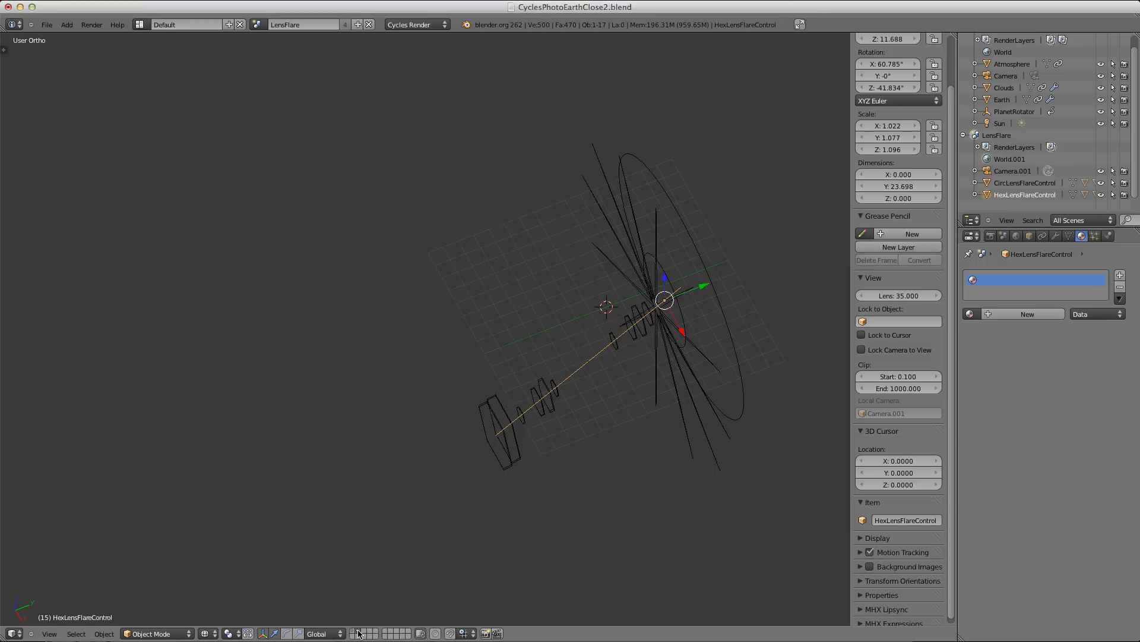
{"action": "middle_click_drag", "start_coordinate": [536, 428], "coordinate": [593, 369]}
{"action": "key", "text": "KP_0"}
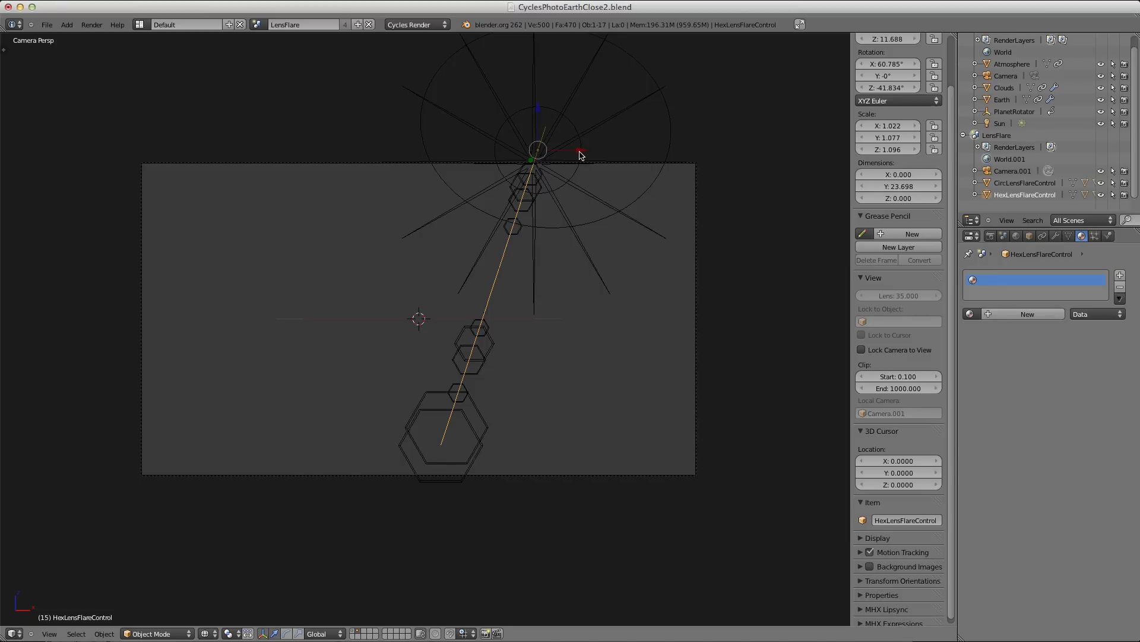
Move HexLensFlareControl slightly in the negative X direction and rotate it about global Z to about -59.7°
{"action": "left_click_drag", "start_coordinate": [581, 155], "coordinate": [548, 162]}
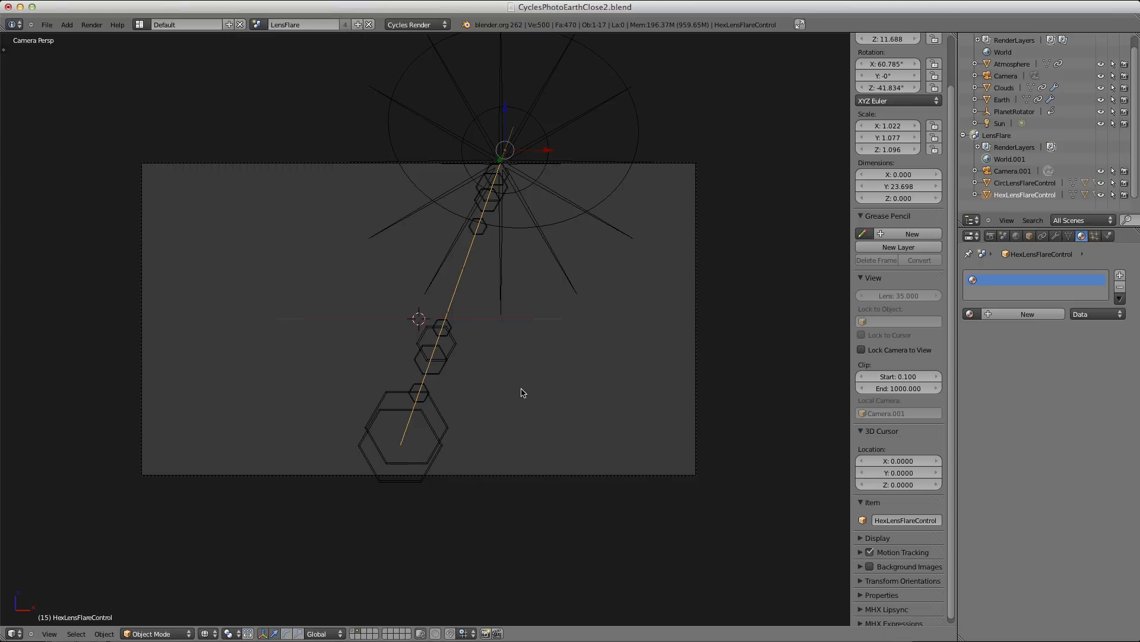
{"action": "key", "text": "r"}
{"action": "key", "text": "z"}
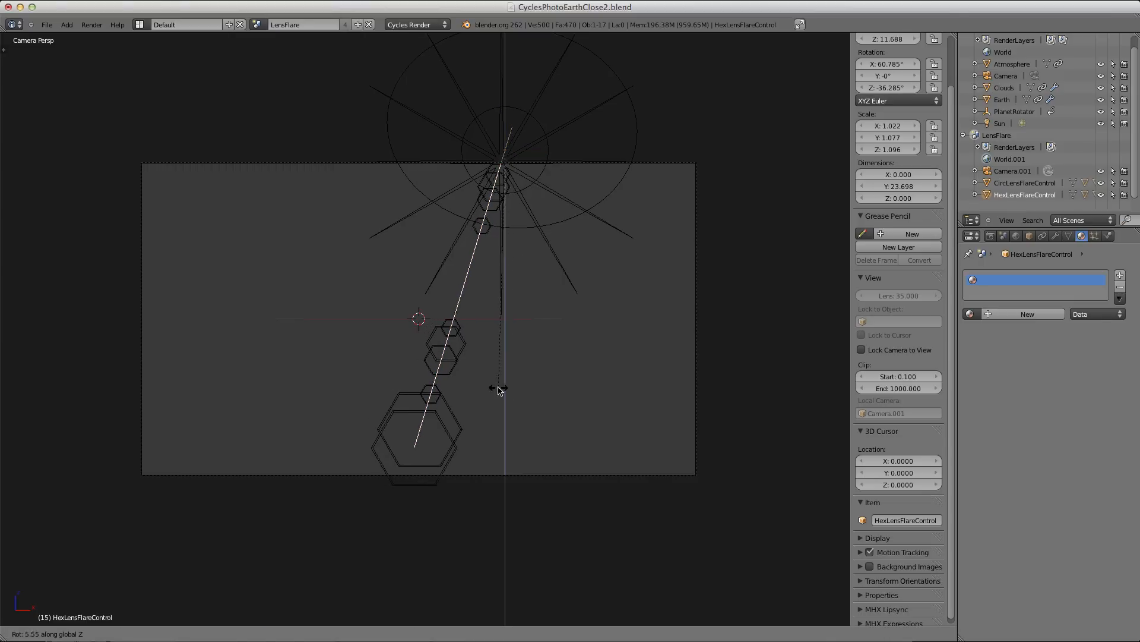
{"action": "left_click", "coordinate": [595, 376]}
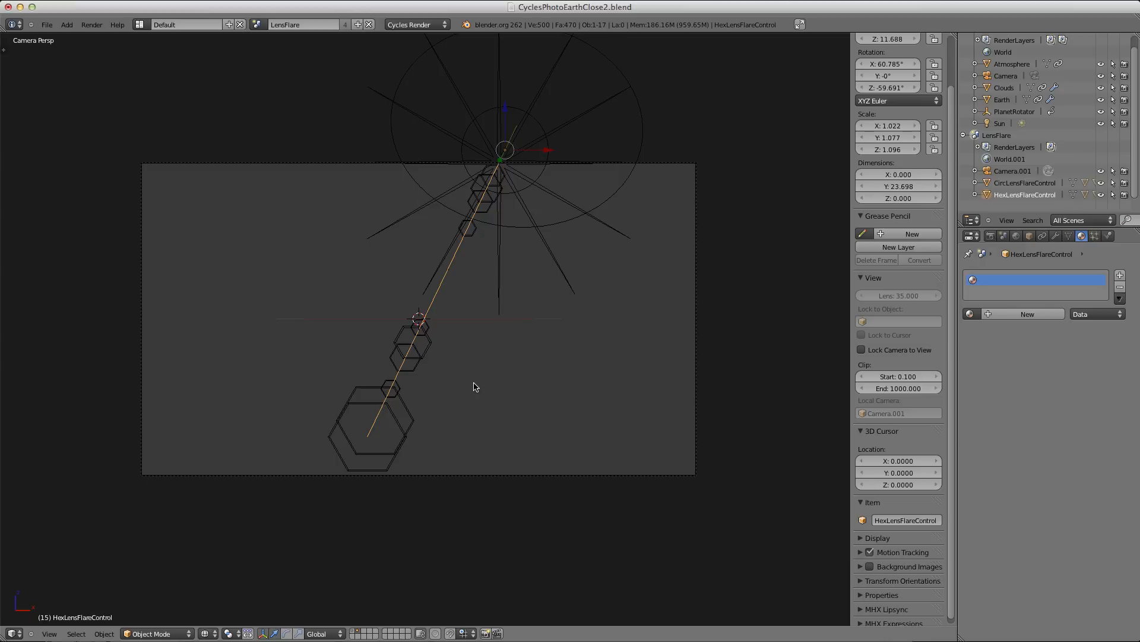
Lengthen the hexagonal flare by scaling HexLensFlareControl along its local Y axis by about 1.034
{"action": "key", "text": "s"}
{"action": "key", "text": "y"}
{"action": "key", "text": "y"}
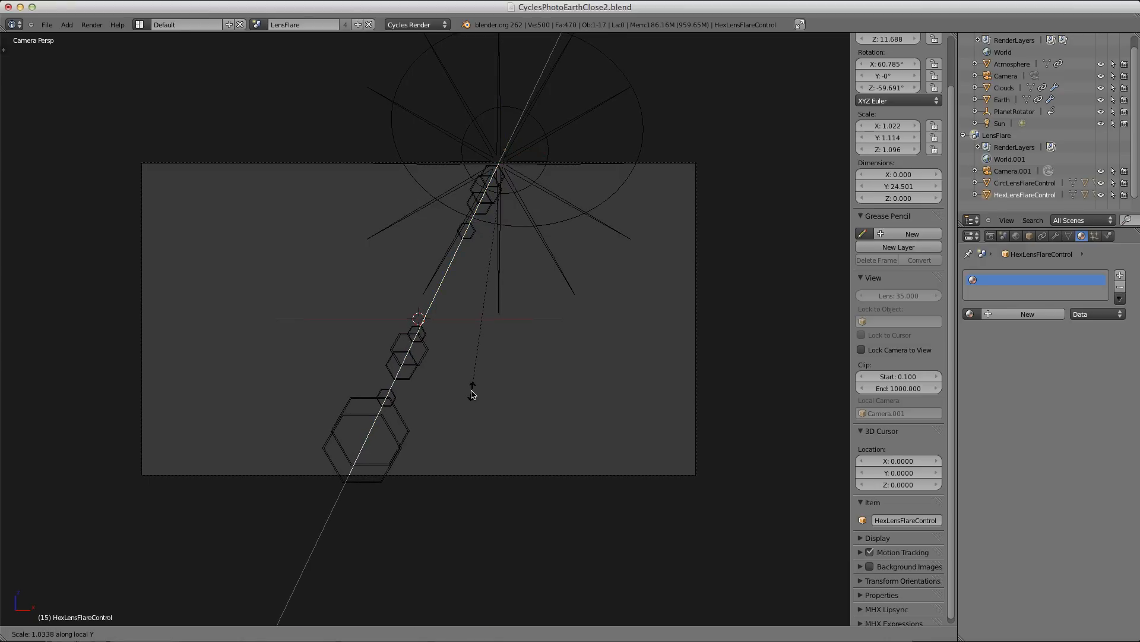
{"action": "left_click", "coordinate": [473, 394]}
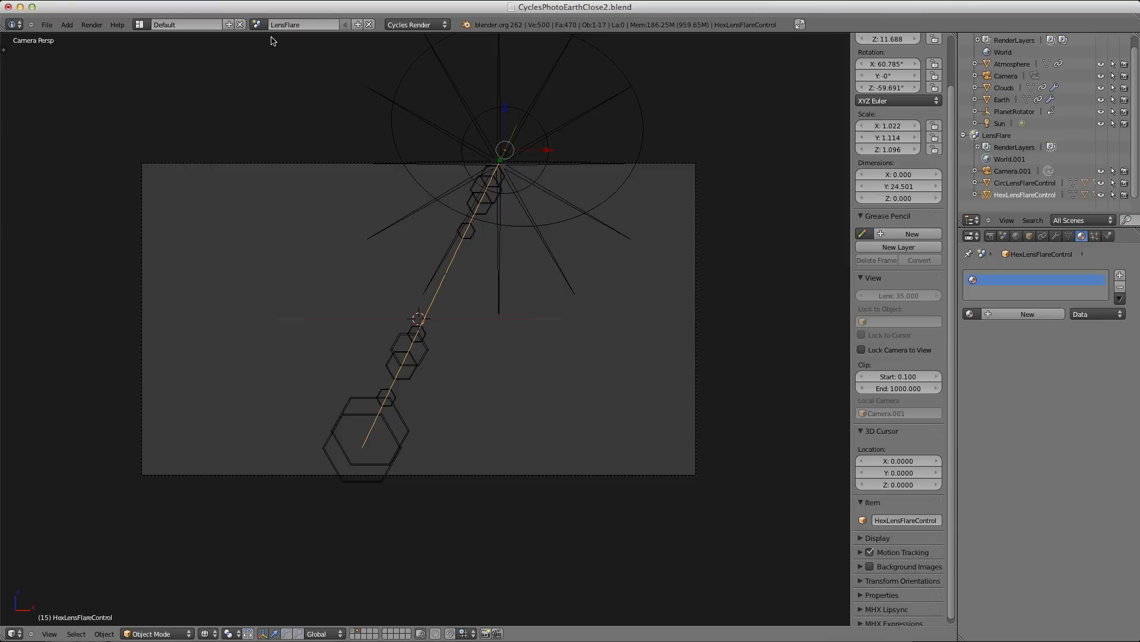
Make Earth the active scene and change the 3D View area to the Node Editor
{"action": "left_click", "coordinate": [255, 24]}
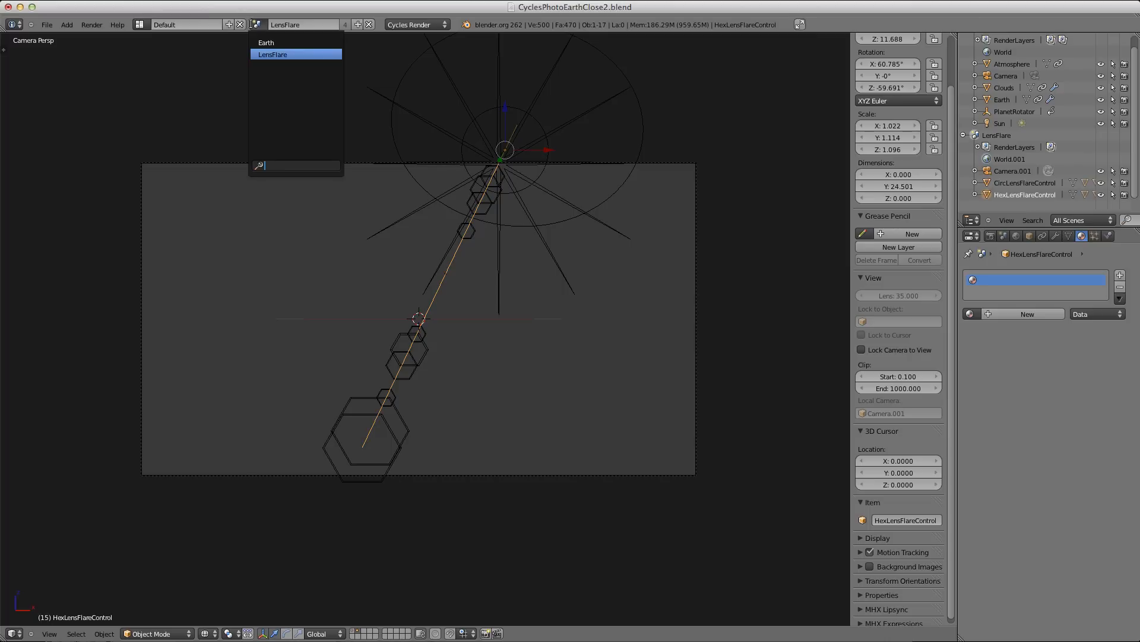
{"action": "left_click", "coordinate": [262, 43]}
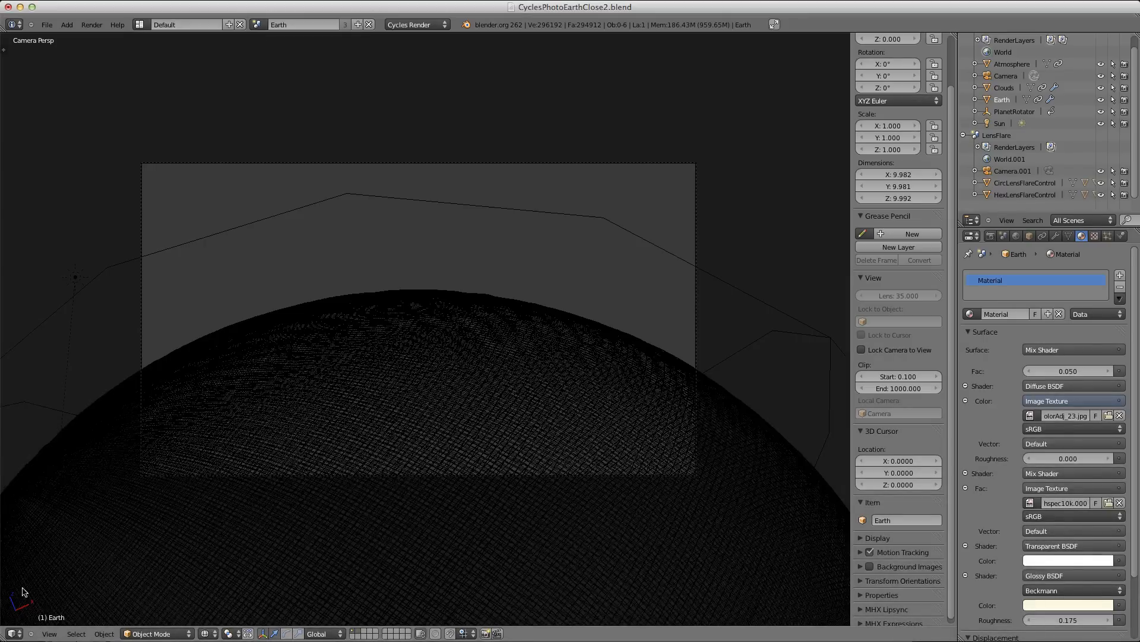
{"action": "left_click", "coordinate": [14, 633]}
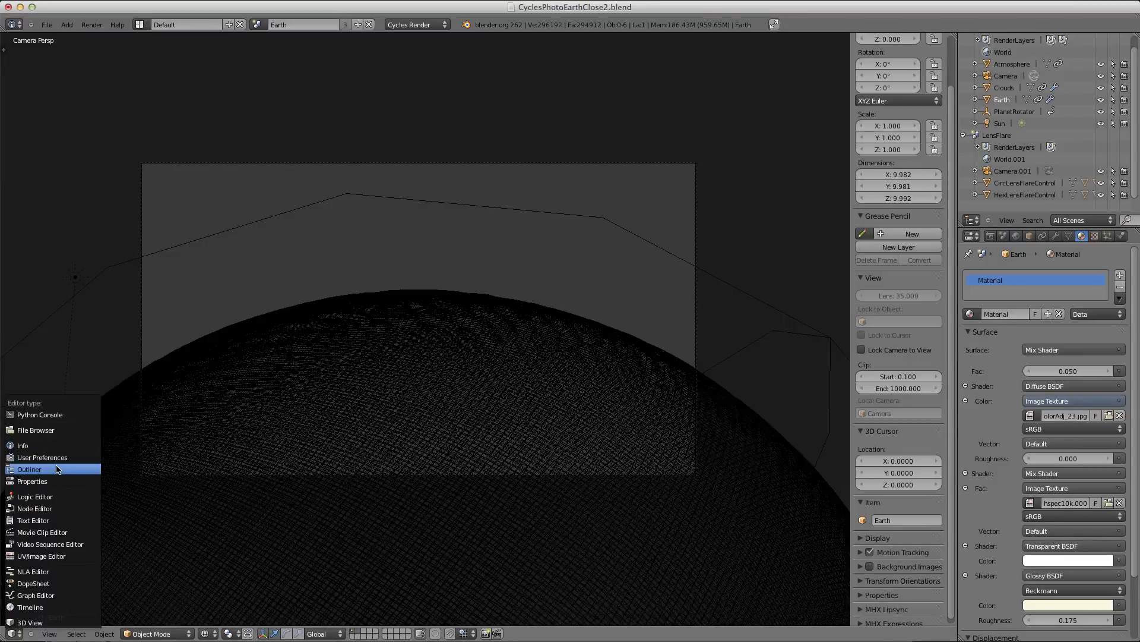
{"action": "left_click", "coordinate": [53, 509]}
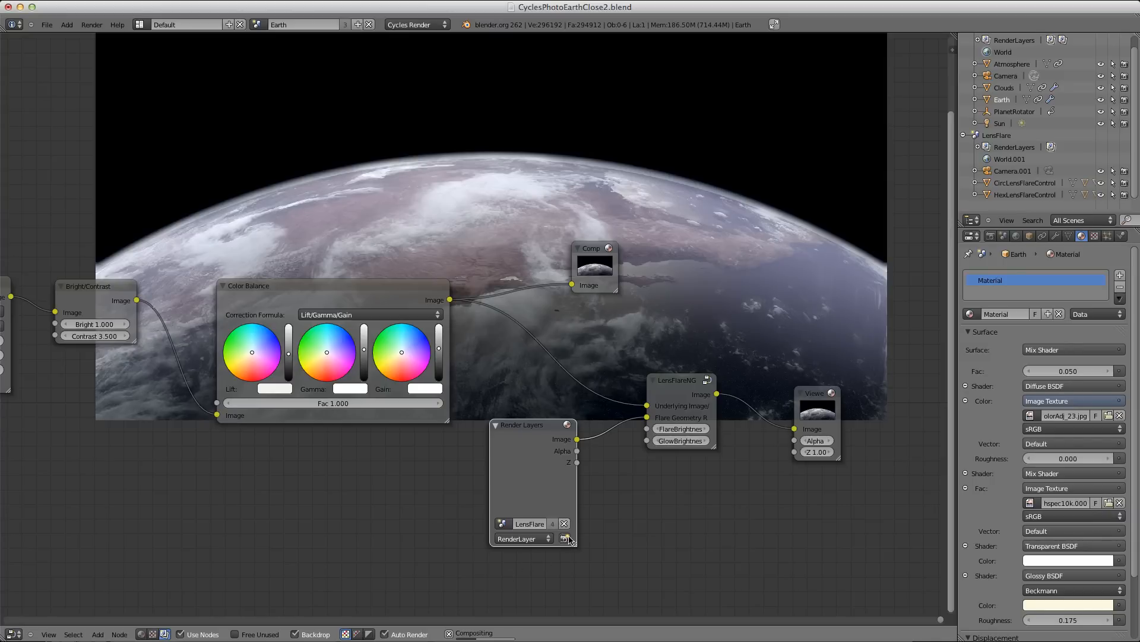
Render the LensFlare render layer for the compositor and return the area to the Node Editor
{"action": "key", "text": "F12"}
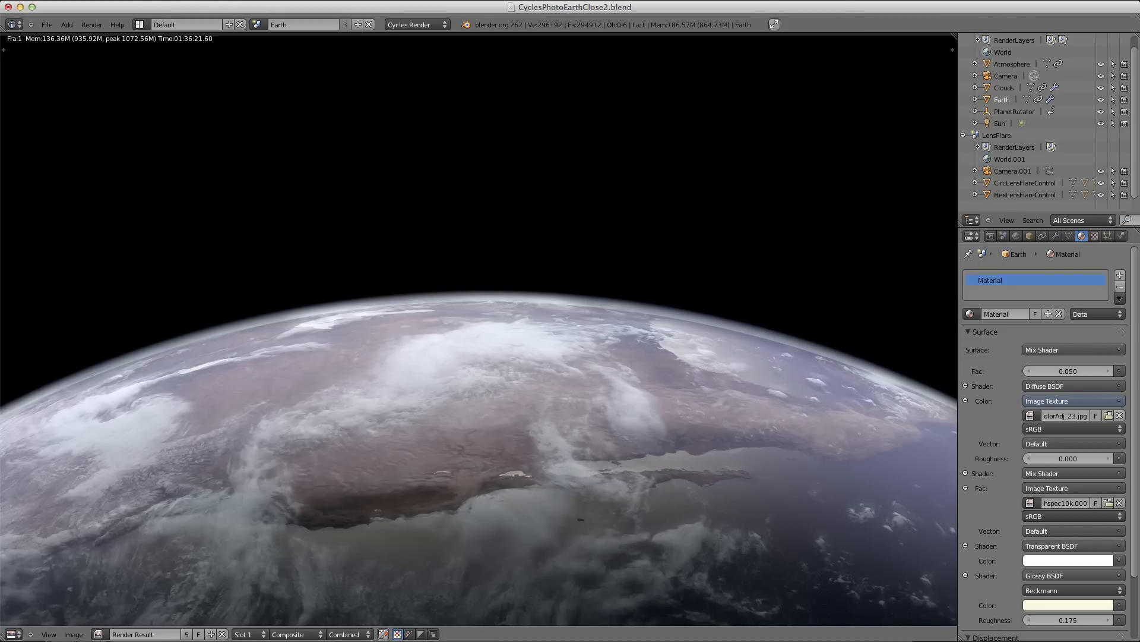
{"action": "left_click", "coordinate": [13, 634]}
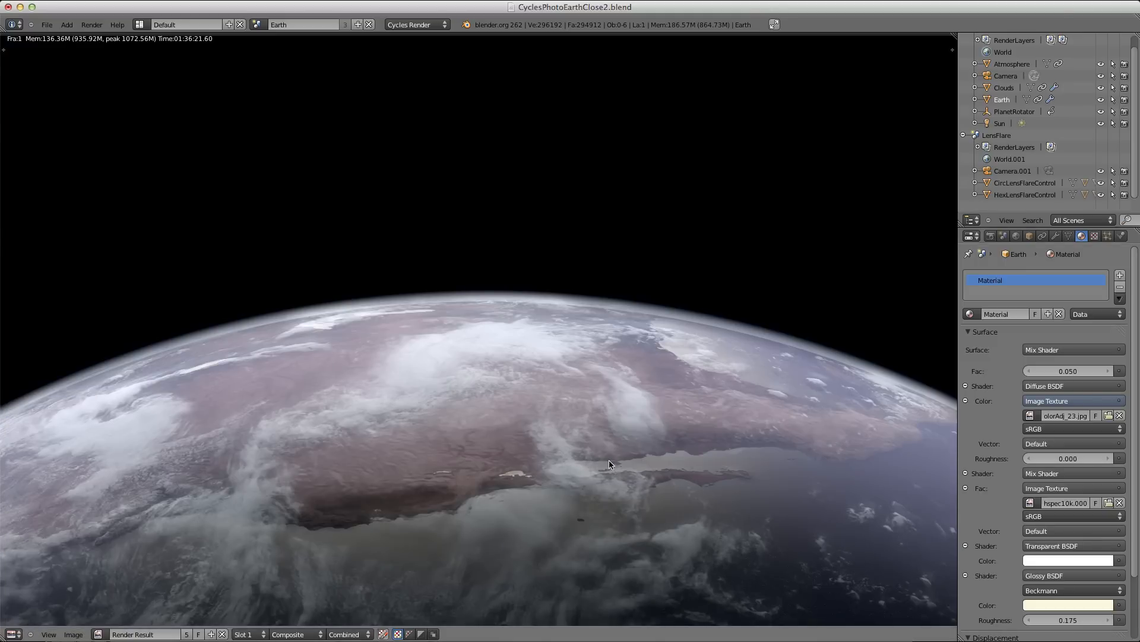
{"action": "left_click", "coordinate": [13, 634]}
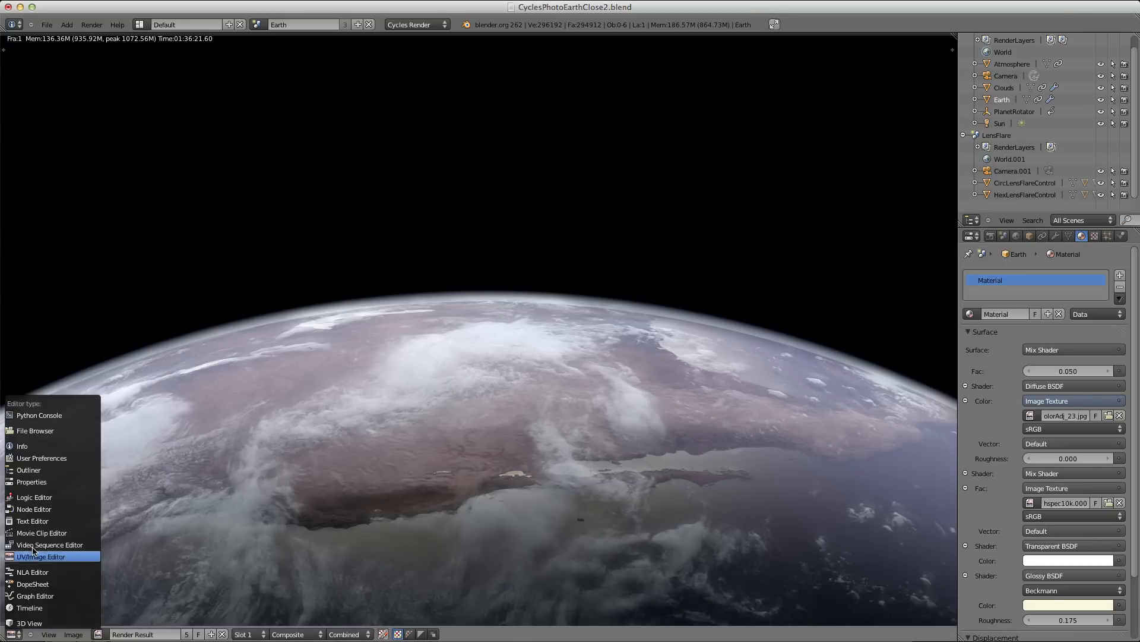
{"action": "left_click", "coordinate": [36, 509]}
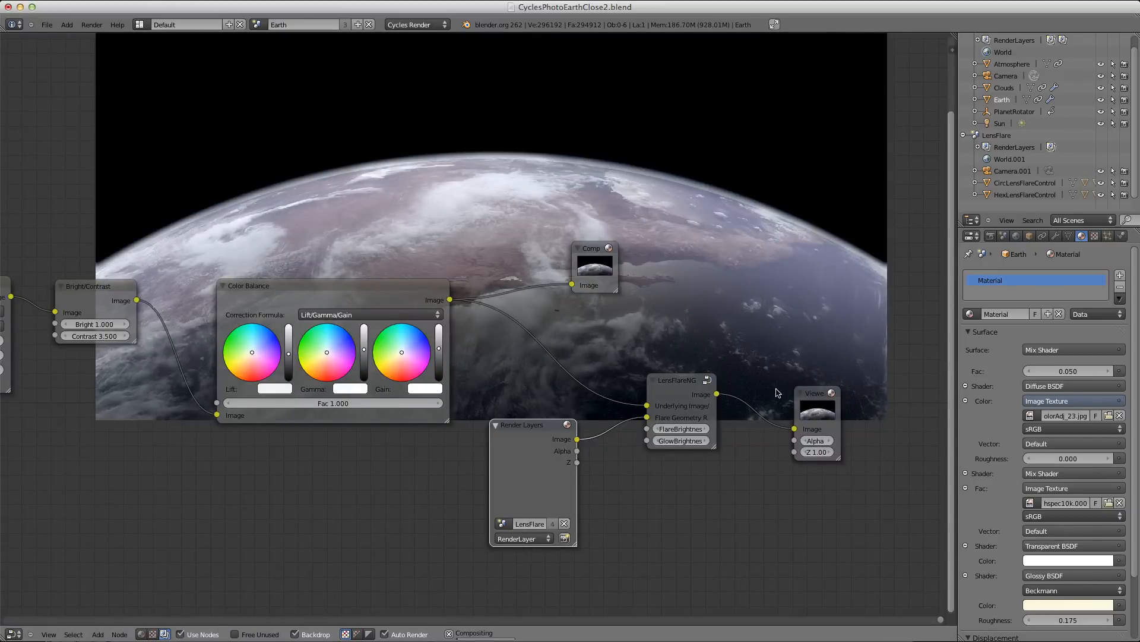
Move the Composite node beyond LensFlareNG, link LensFlareNG's Image output to it, and check the result in the UV/Image Editor
{"action": "left_click_drag", "start_coordinate": [599, 252], "coordinate": [841, 276]}
{"action": "left_click_drag", "start_coordinate": [717, 394], "coordinate": [810, 306]}
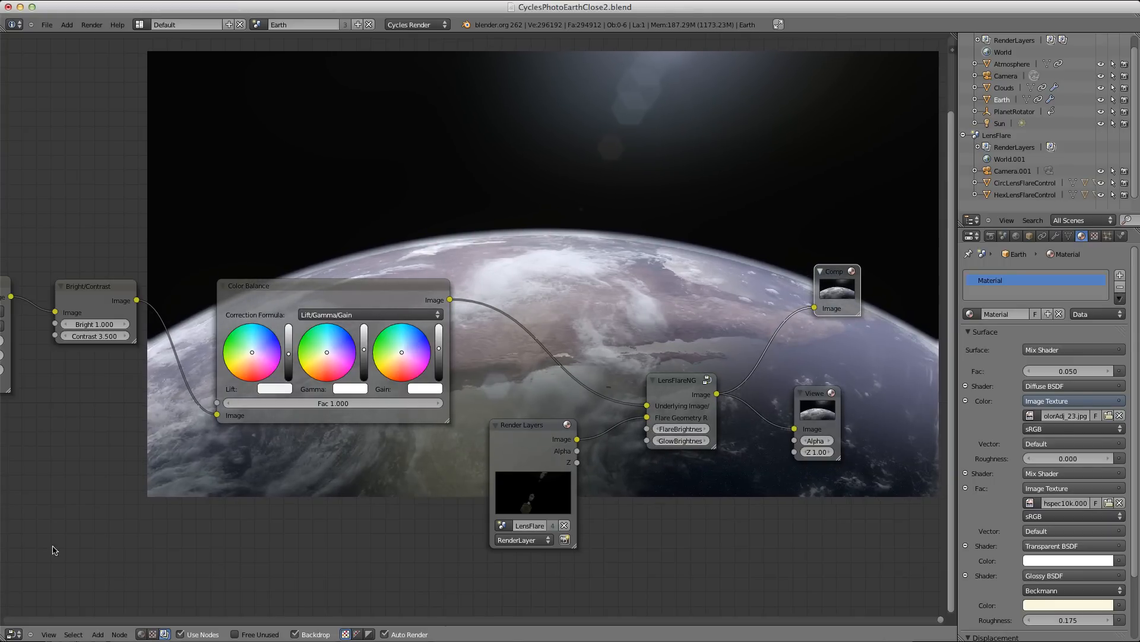
{"action": "left_click", "coordinate": [13, 634]}
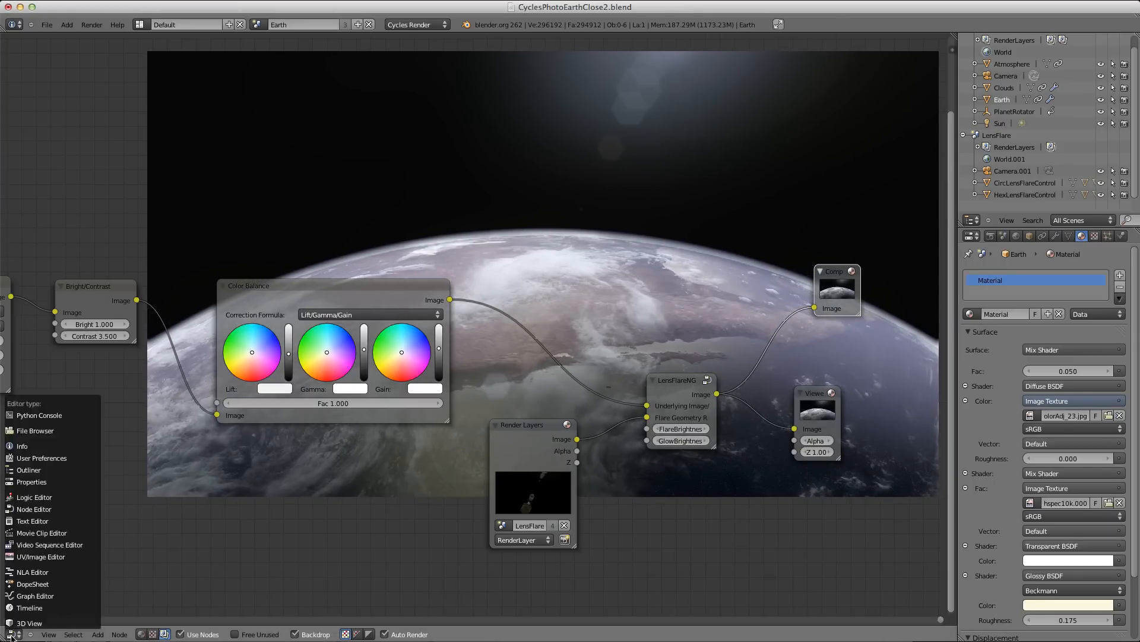
{"action": "left_click", "coordinate": [36, 556]}
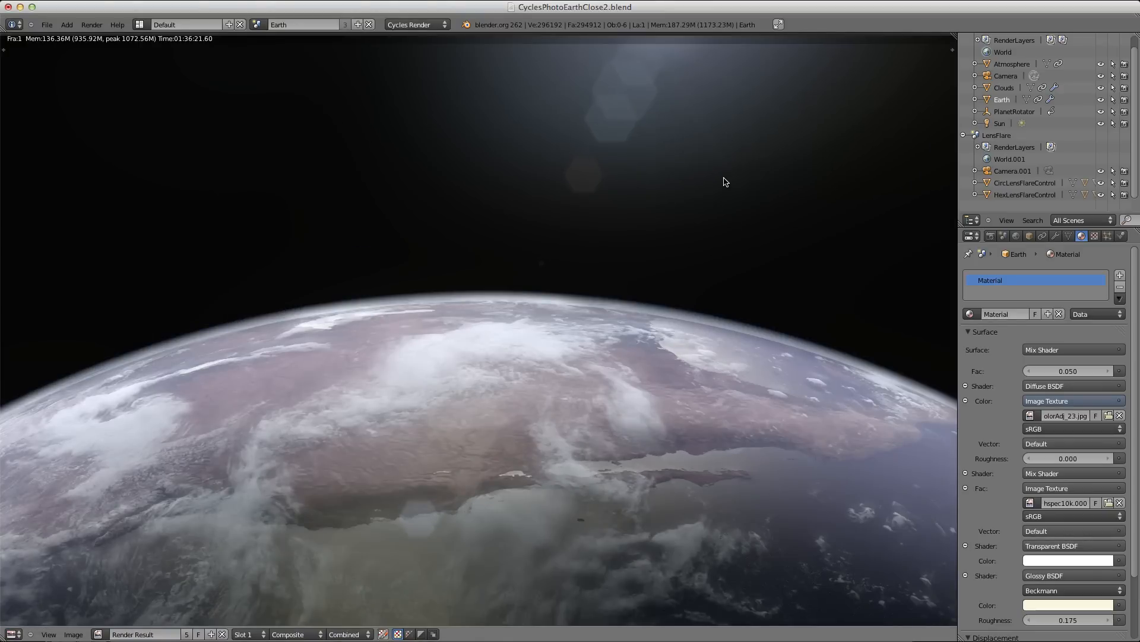
{"action": "scroll", "coordinate": [726, 187], "scroll_direction": "down", "scroll_amount": 1}
{"action": "scroll", "coordinate": [725, 187], "scroll_direction": "up", "scroll_amount": 1}
{"action": "mouse_move", "coordinate": [651, 319]}
{"action": "middle_mouse_down"}
{"action": "mouse_move", "coordinate": [642, 283]}
{"action": "mouse_move", "coordinate": [634, 332]}
{"action": "middle_mouse_up"}
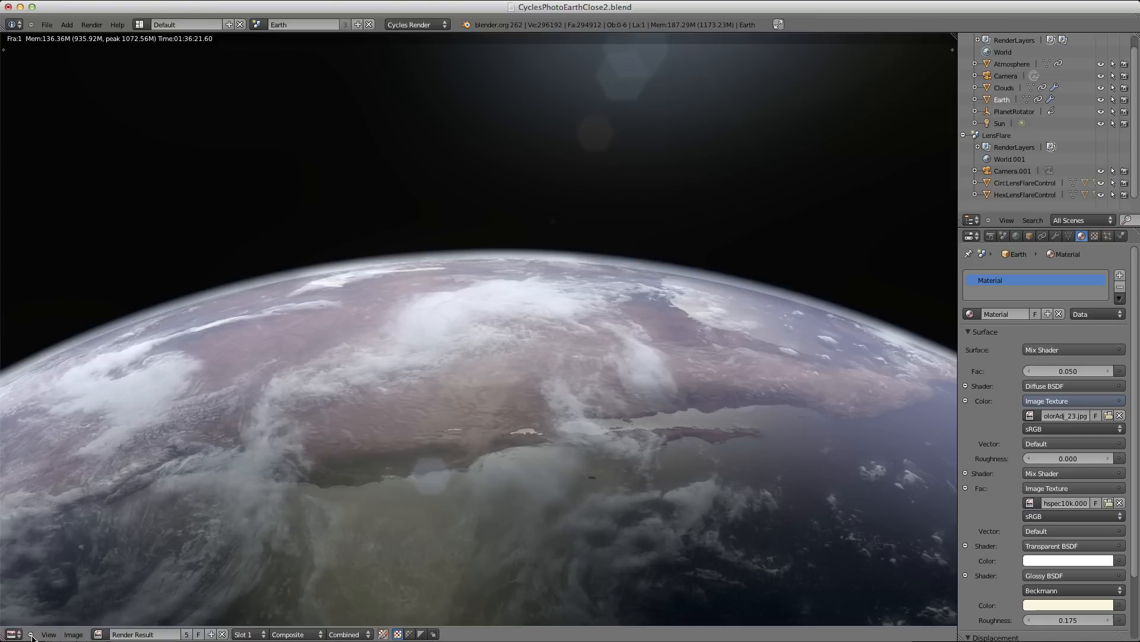
{"action": "left_click", "coordinate": [13, 634]}
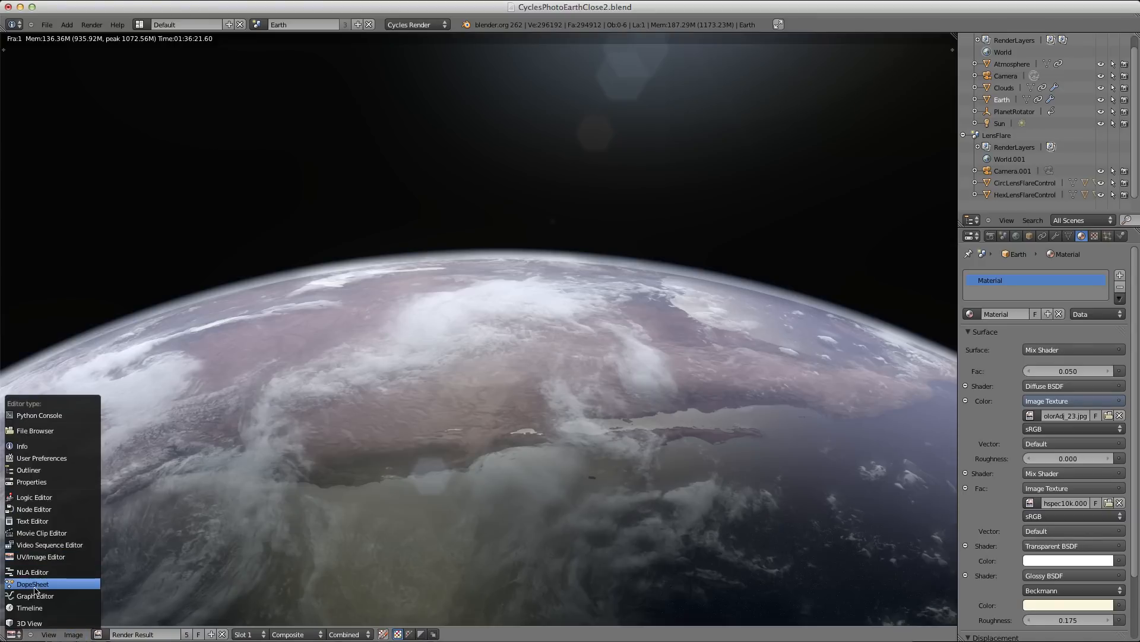
{"action": "left_click", "coordinate": [47, 509]}
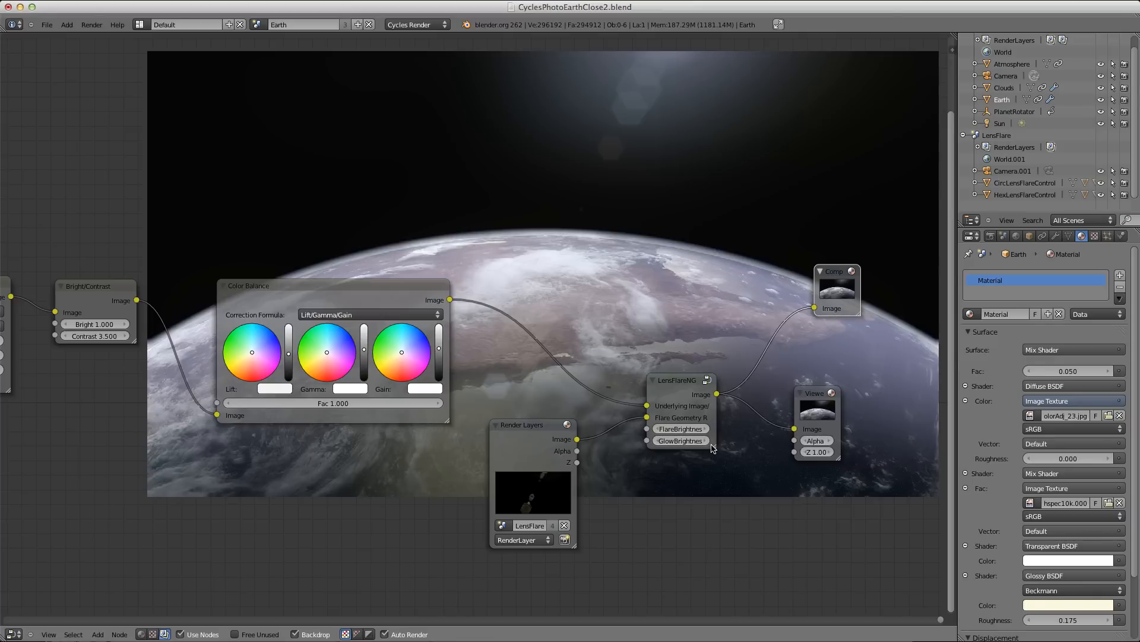
Set FlareBrightness to 1.2 and GlowBrightness to 1.7 on the LensFlareNG node, and inspect the backdrop clear of the nodes
{"action": "scroll", "coordinate": [713, 448], "scroll_direction": "up", "scroll_amount": 3}
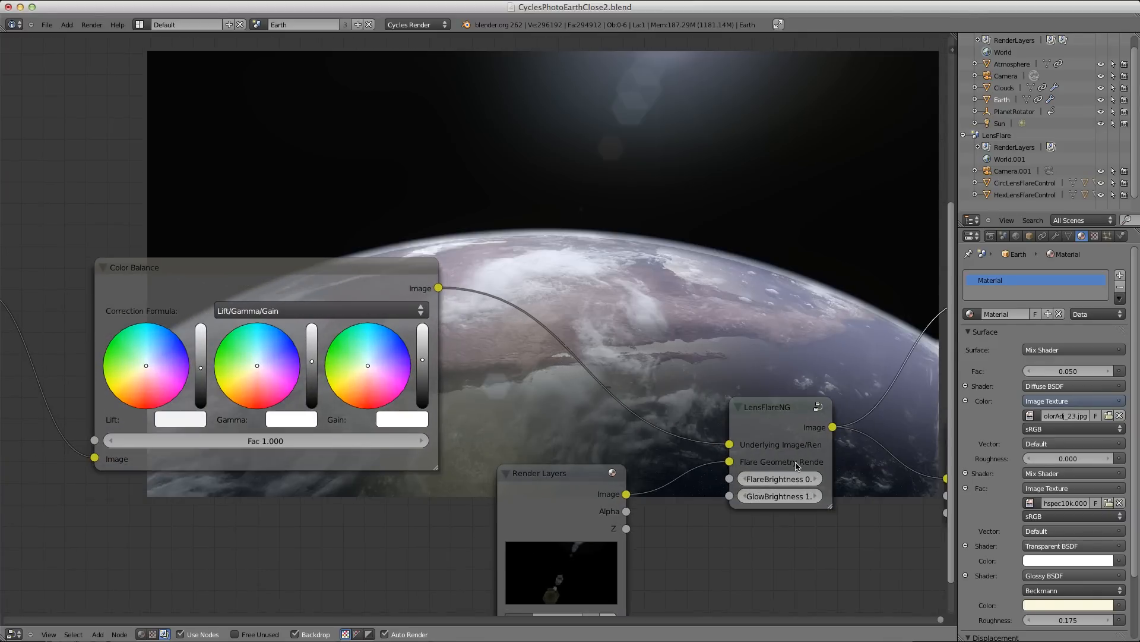
{"action": "scroll", "coordinate": [567, 415], "scroll_direction": "up", "scroll_amount": 3}
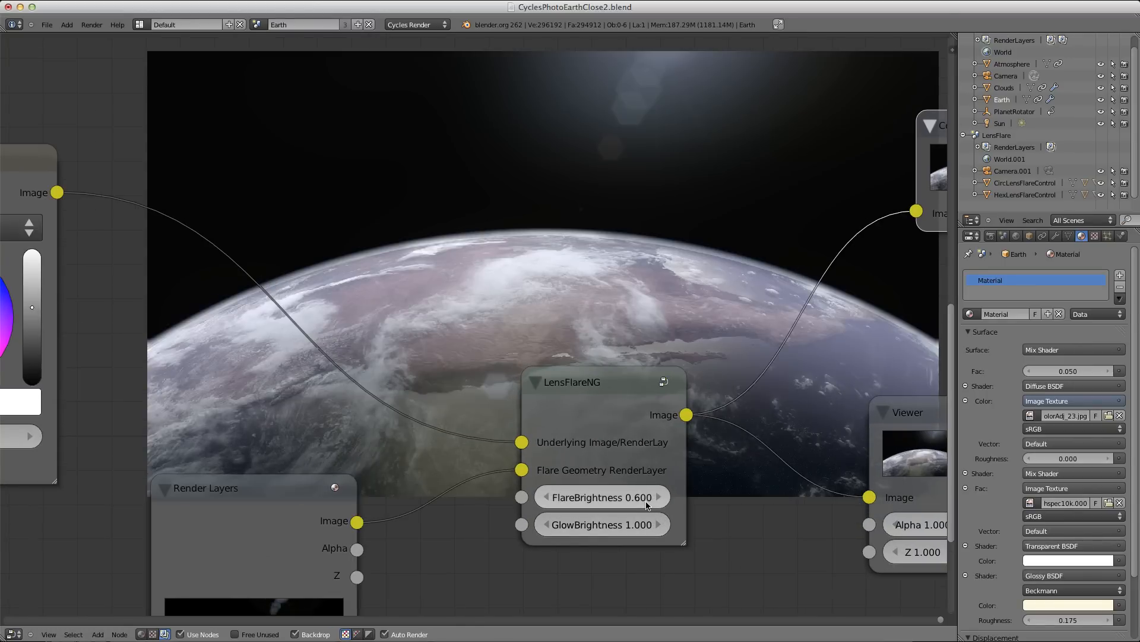
{"action": "left_click", "coordinate": [631, 495]}
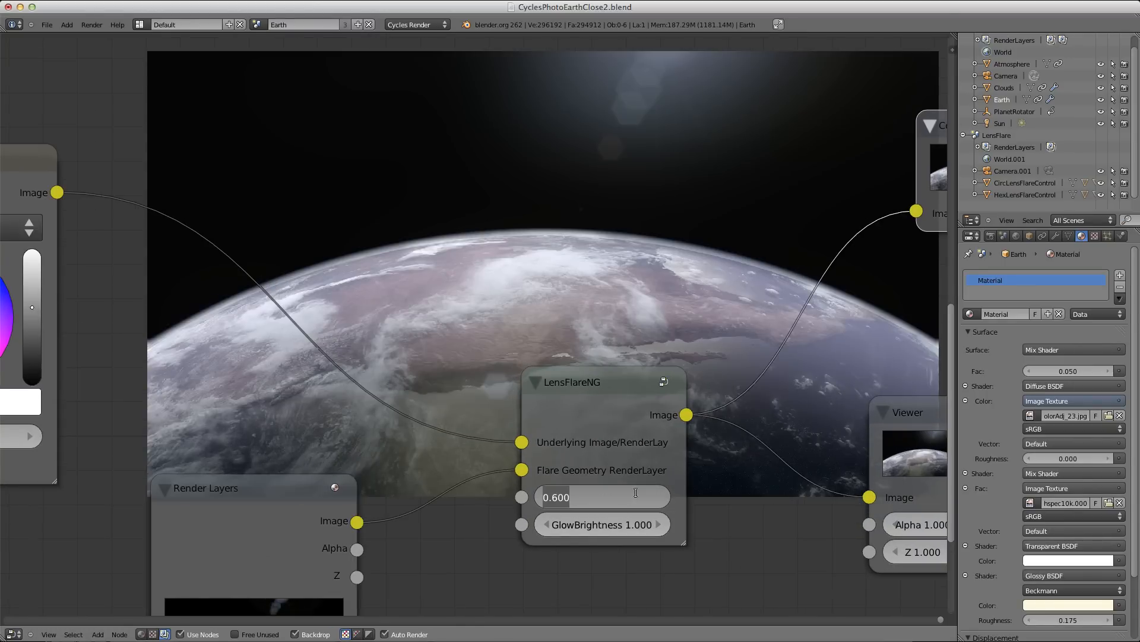
{"action": "type", "text": "1.2"}
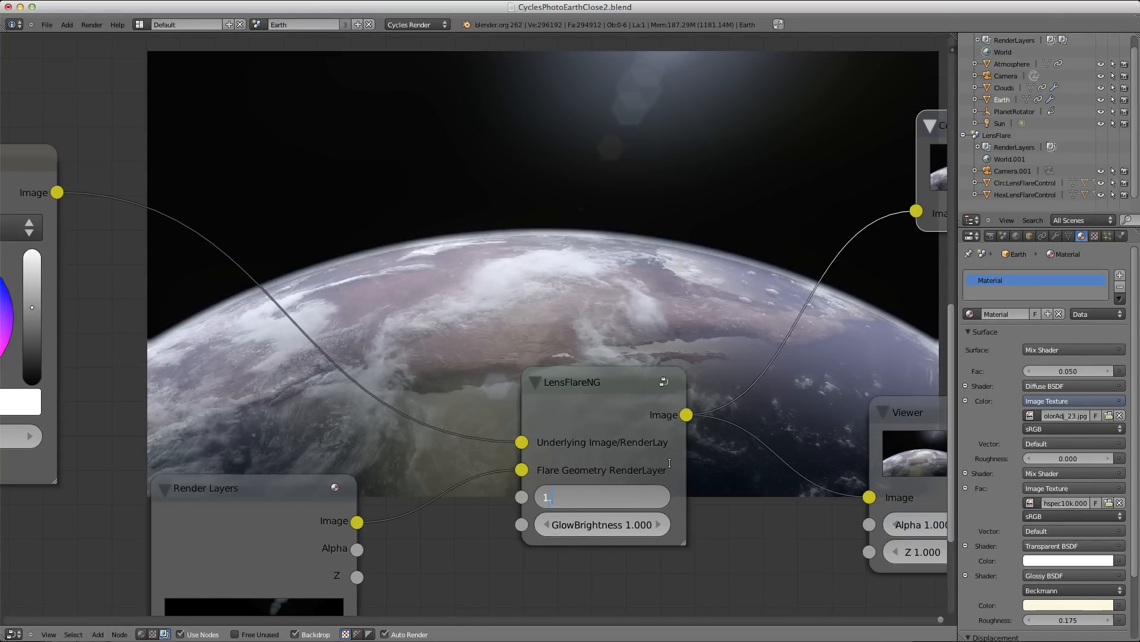
{"action": "key", "text": "Return"}
{"action": "left_click", "coordinate": [619, 526]}
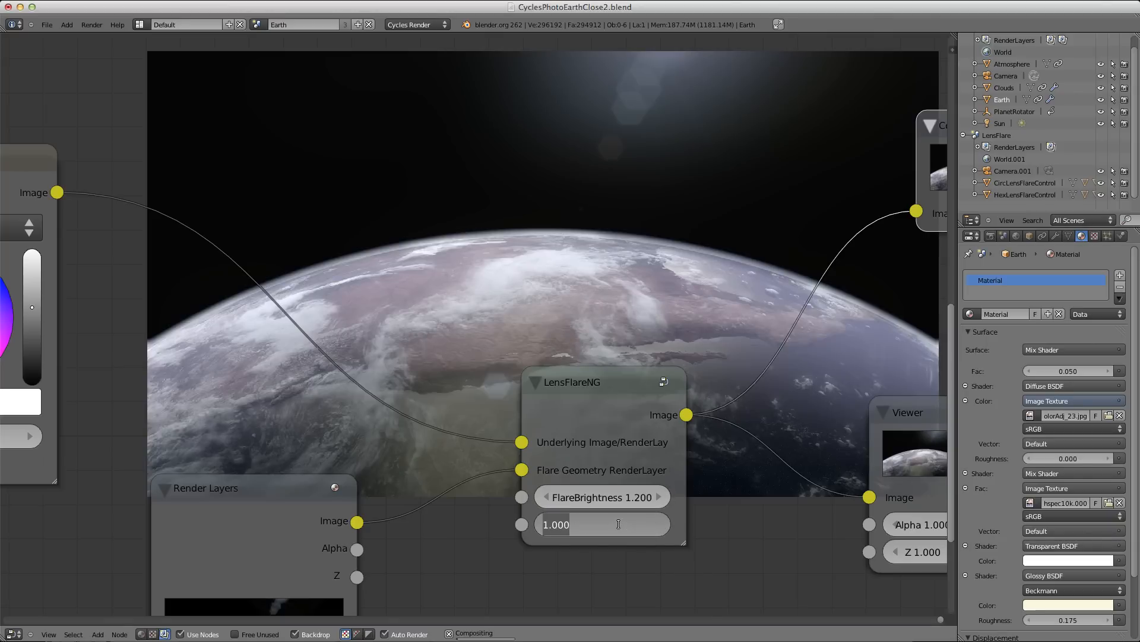
{"action": "type", "text": "1"}
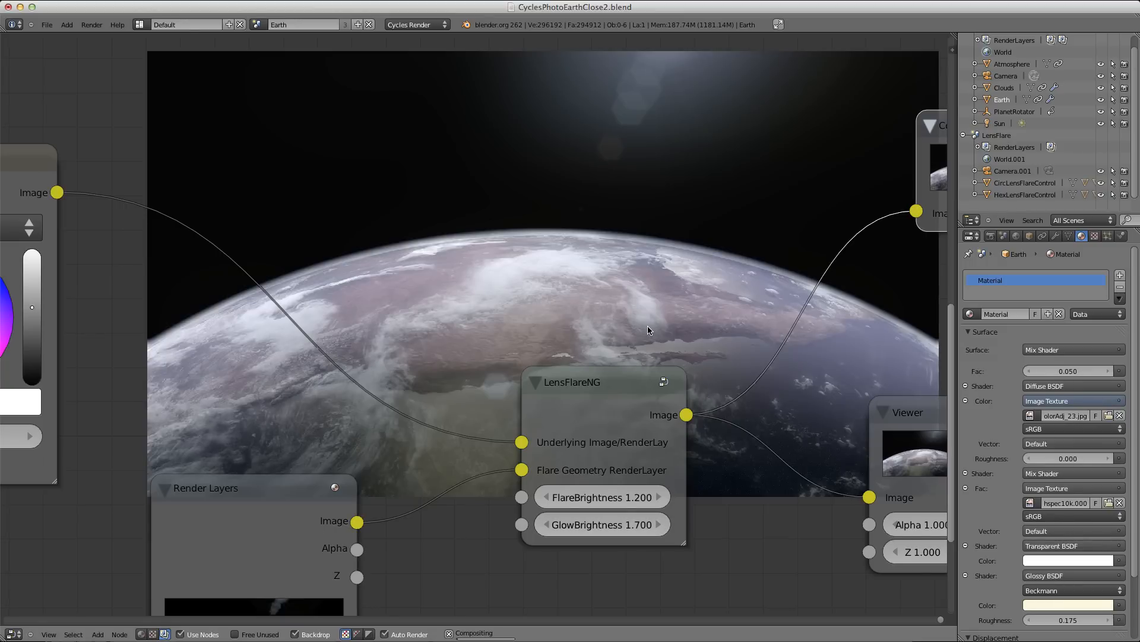
{"action": "scroll", "coordinate": [648, 330], "scroll_direction": "down", "scroll_amount": 3}
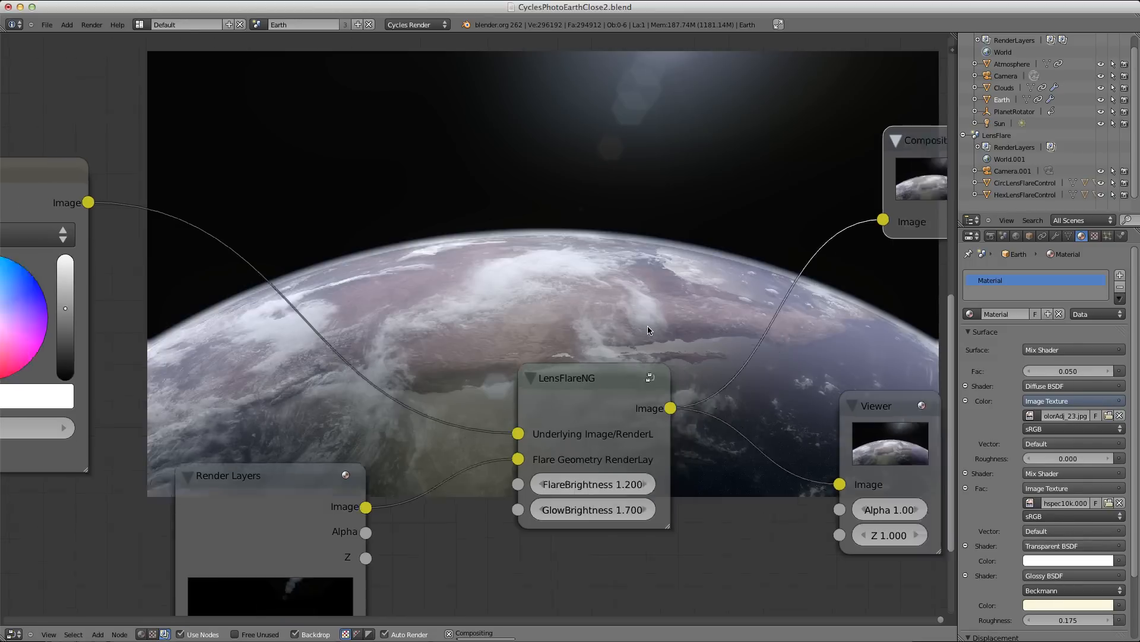
{"action": "scroll", "coordinate": [648, 330], "scroll_direction": "down", "scroll_amount": 4}
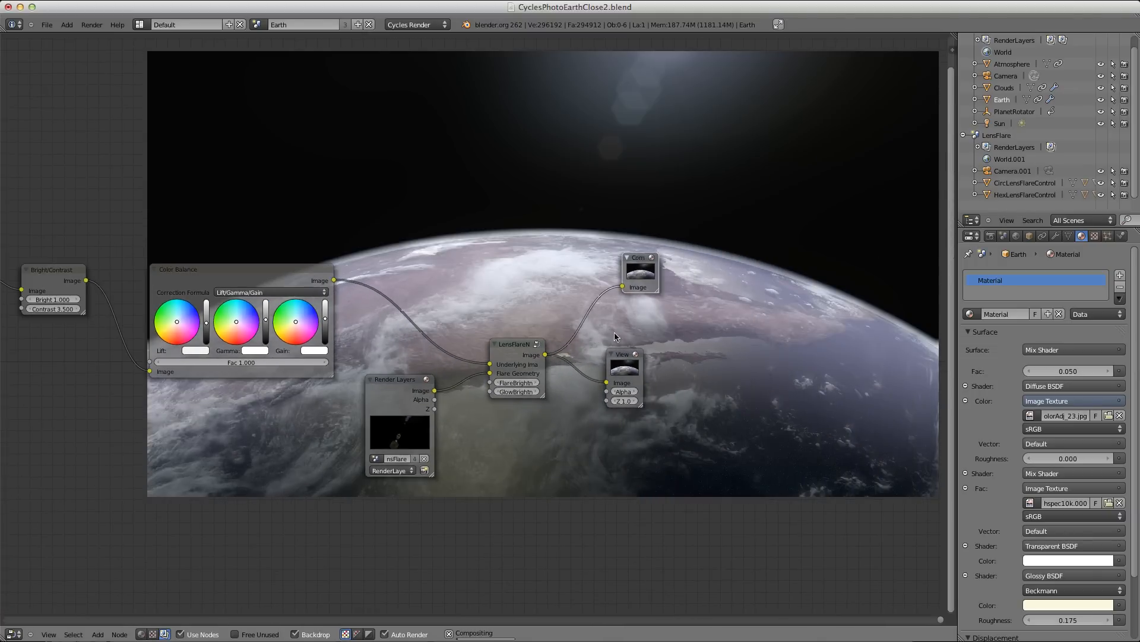
{"action": "middle_click_drag", "start_coordinate": [422, 326], "coordinate": [591, 510]}
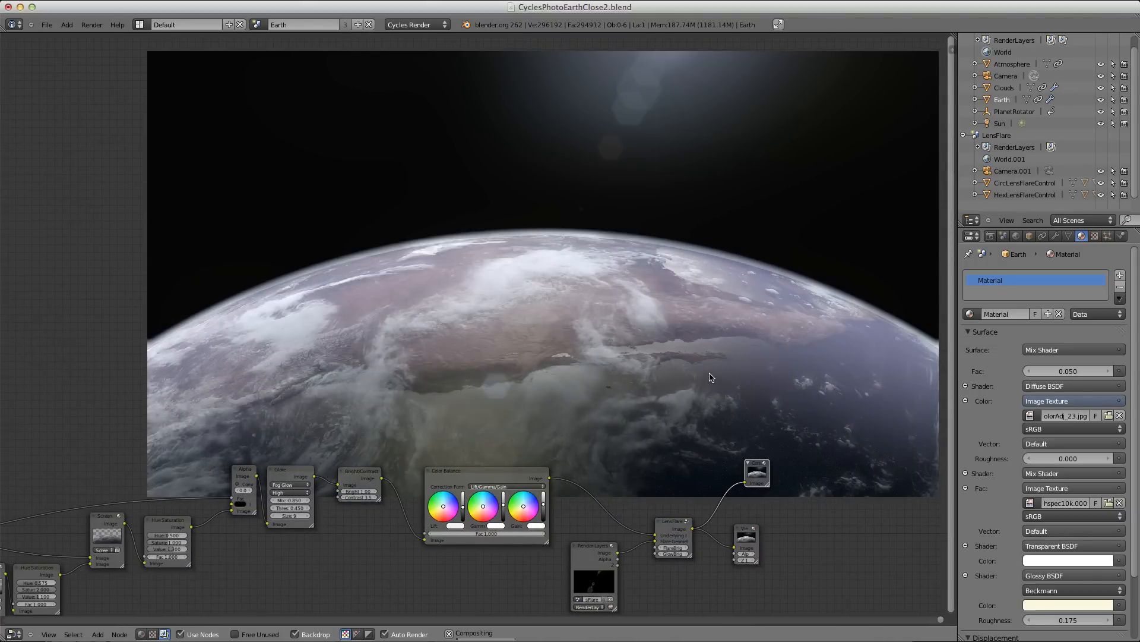
{"action": "middle_click_drag", "start_coordinate": [707, 380], "coordinate": [655, 353], "text": "alt"}
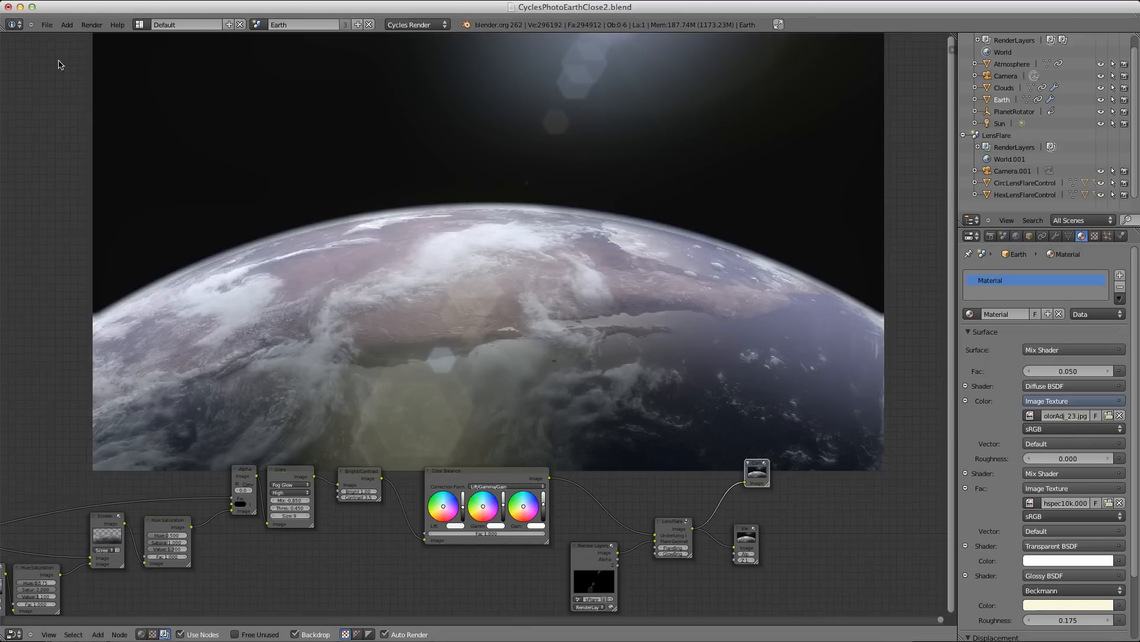
Open the recent file lens_flare_cycles_v1.0.blend
{"action": "left_click", "coordinate": [44, 26]}
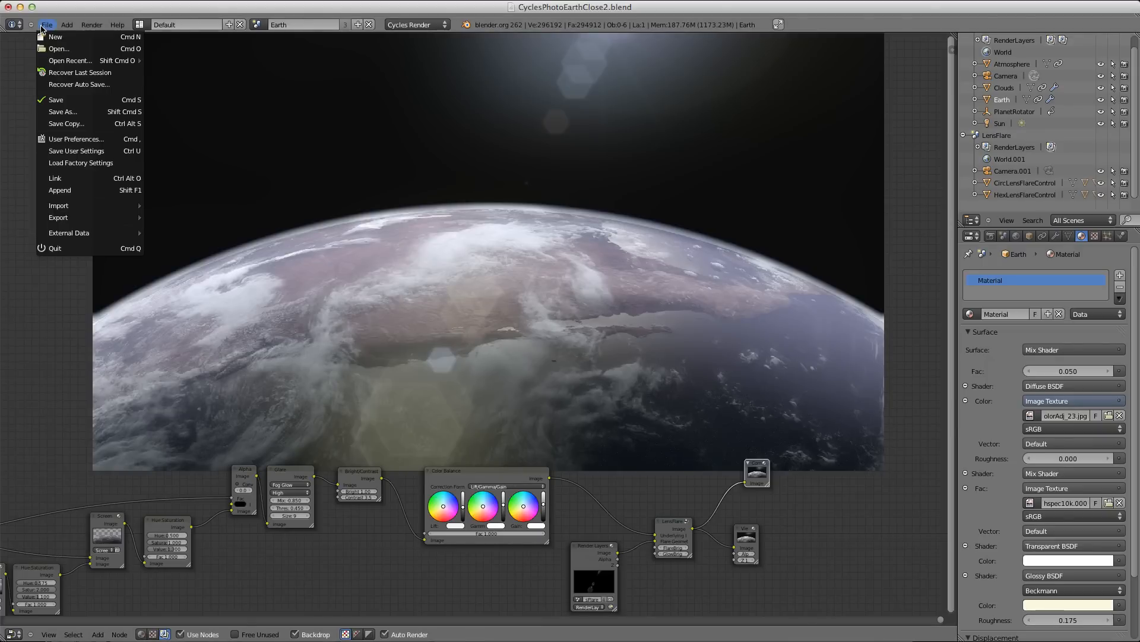
{"action": "mouse_move", "coordinate": [55, 62]}
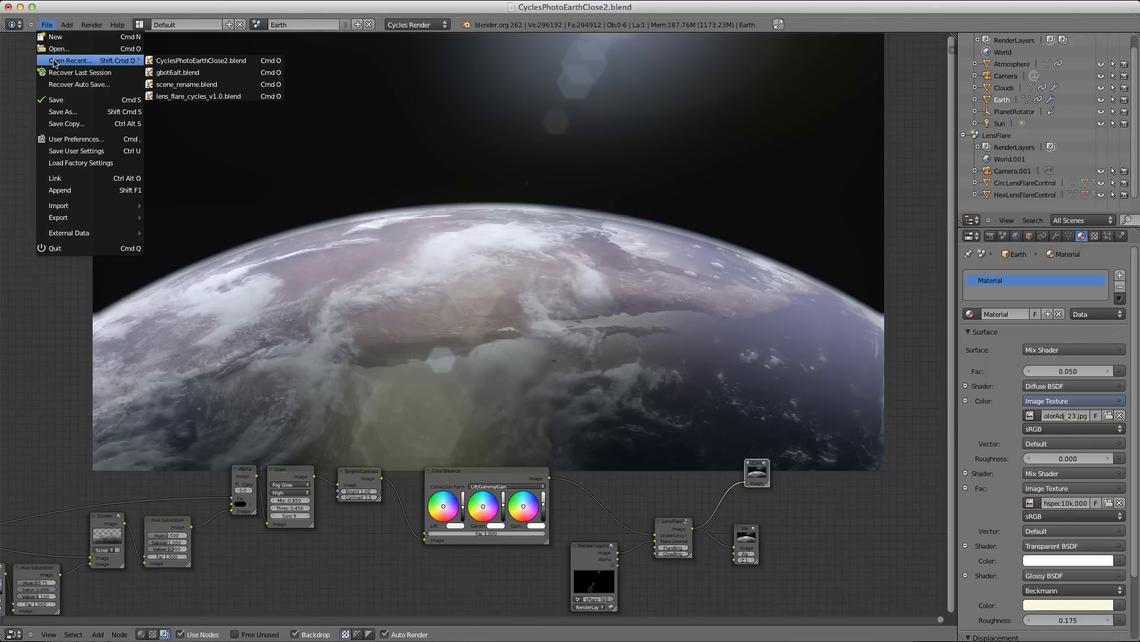
{"action": "left_click", "coordinate": [168, 97]}
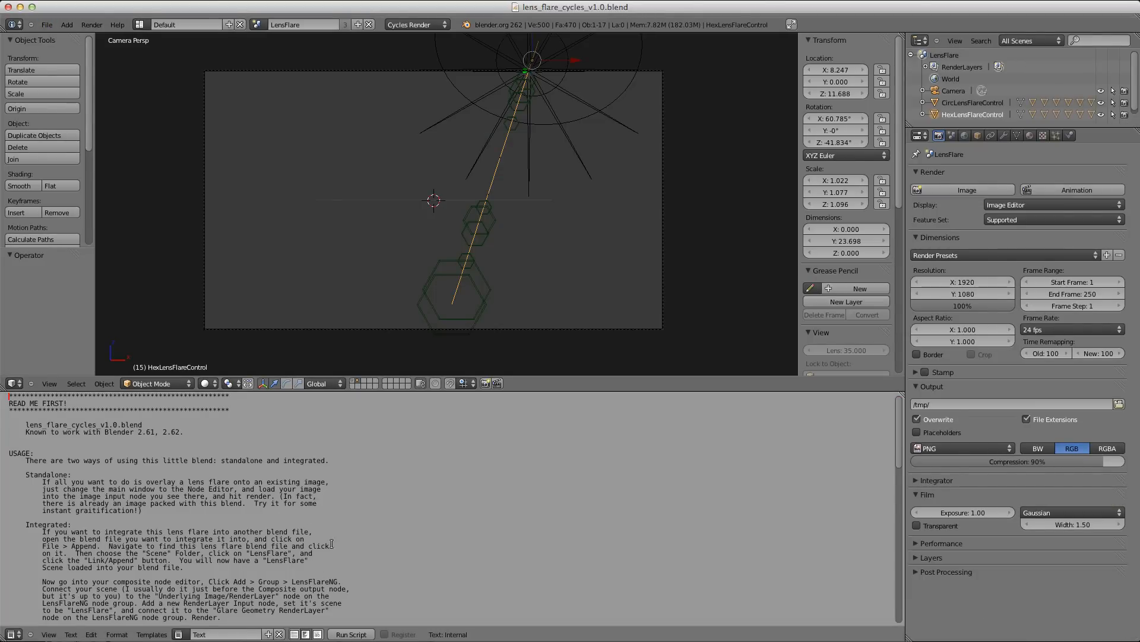
Change the 3D View area to the Node Editor and move the Image input node slightly farther from LensFlareNG
{"action": "left_click", "coordinate": [10, 383]}
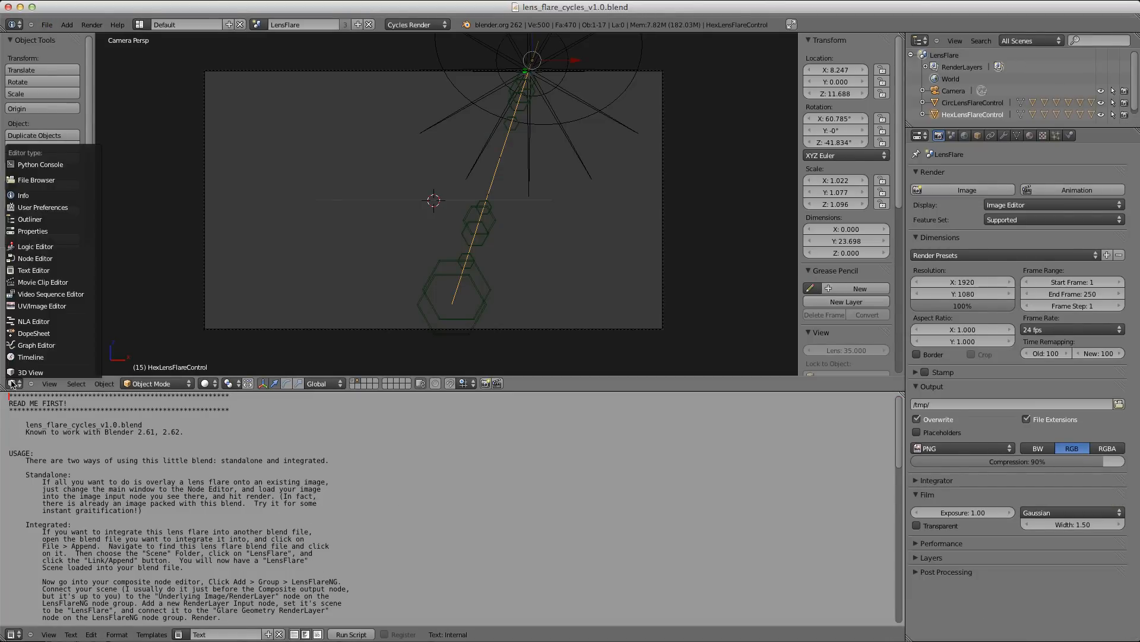
{"action": "left_click", "coordinate": [39, 262]}
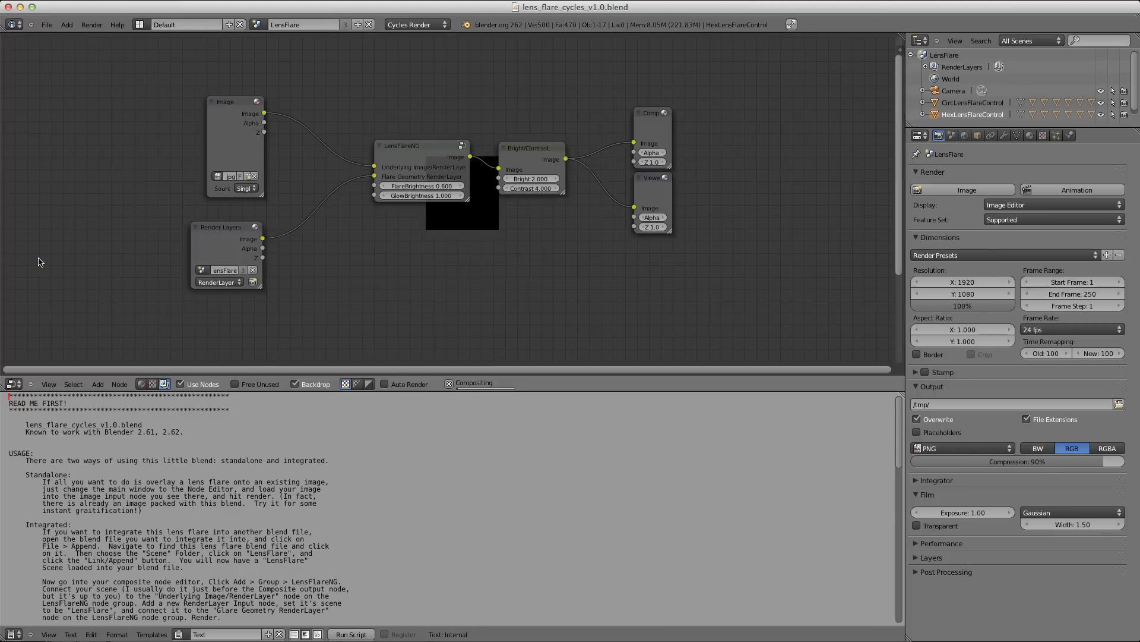
{"action": "left_click_drag", "start_coordinate": [229, 99], "coordinate": [211, 82]}
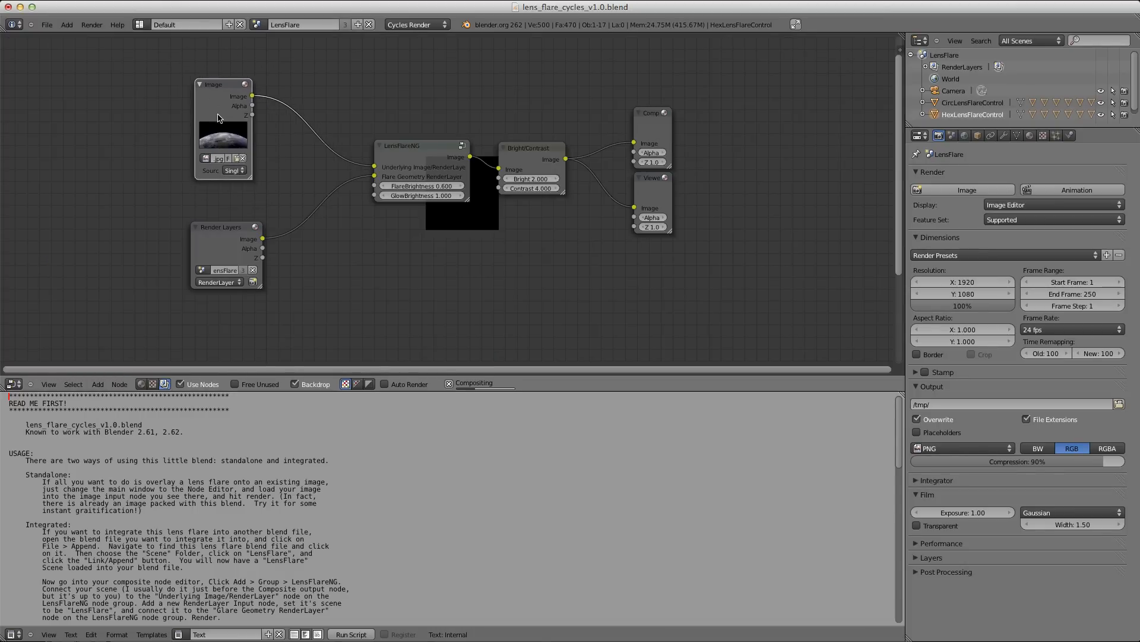